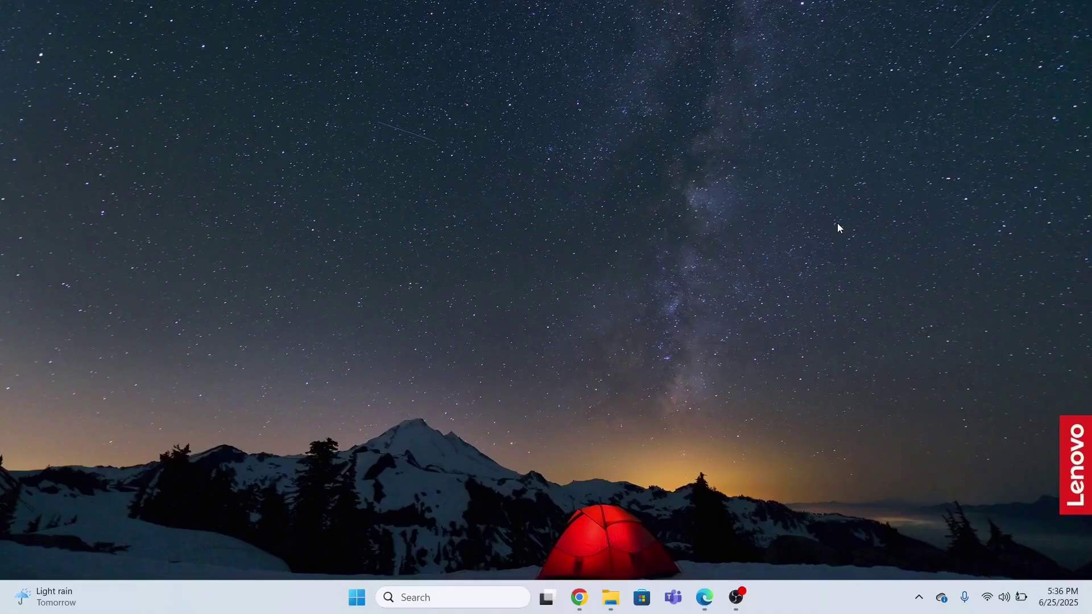
# Search Windows for 'dis' to bring up Disk Cleanup
pyautogui.click(440, 598)
pyautogui.write('d')
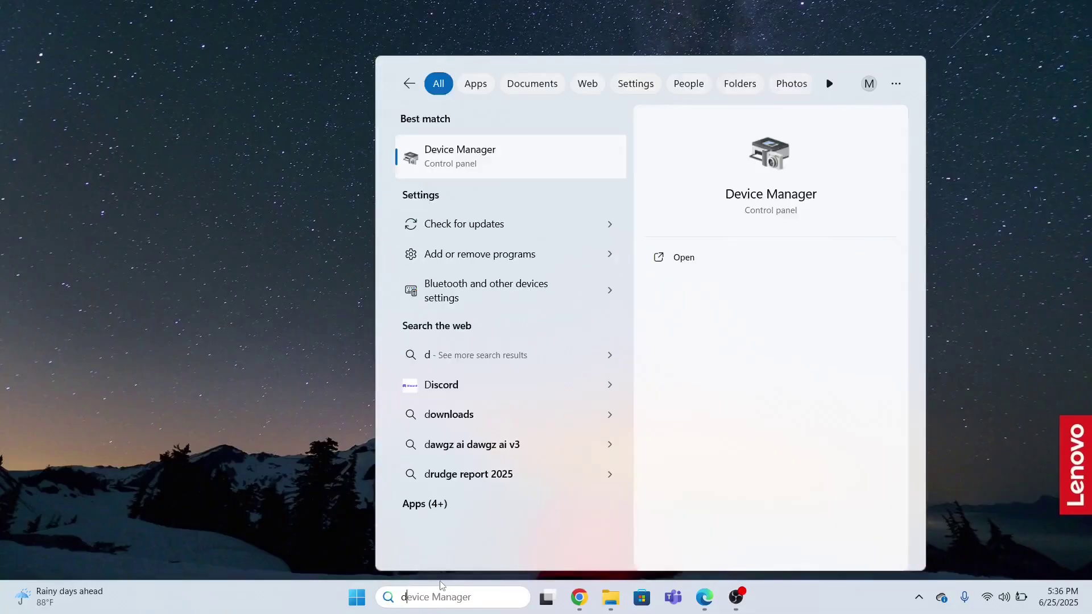
pyautogui.write('is')
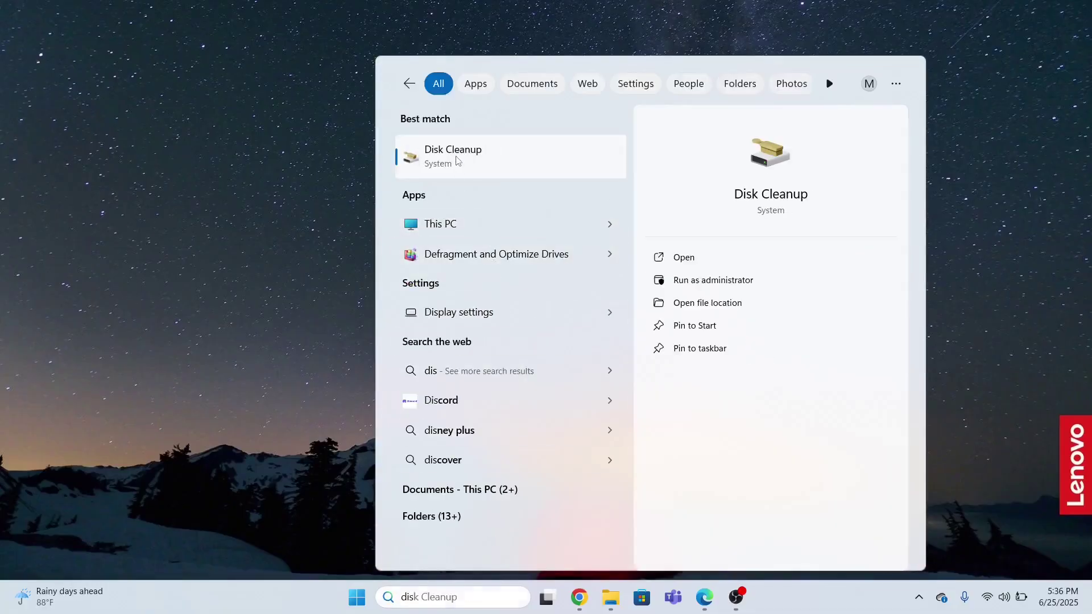
# Launch Disk Cleanup for the Windows-SSD (C:) drive and centre its window
pyautogui.click(455, 156)
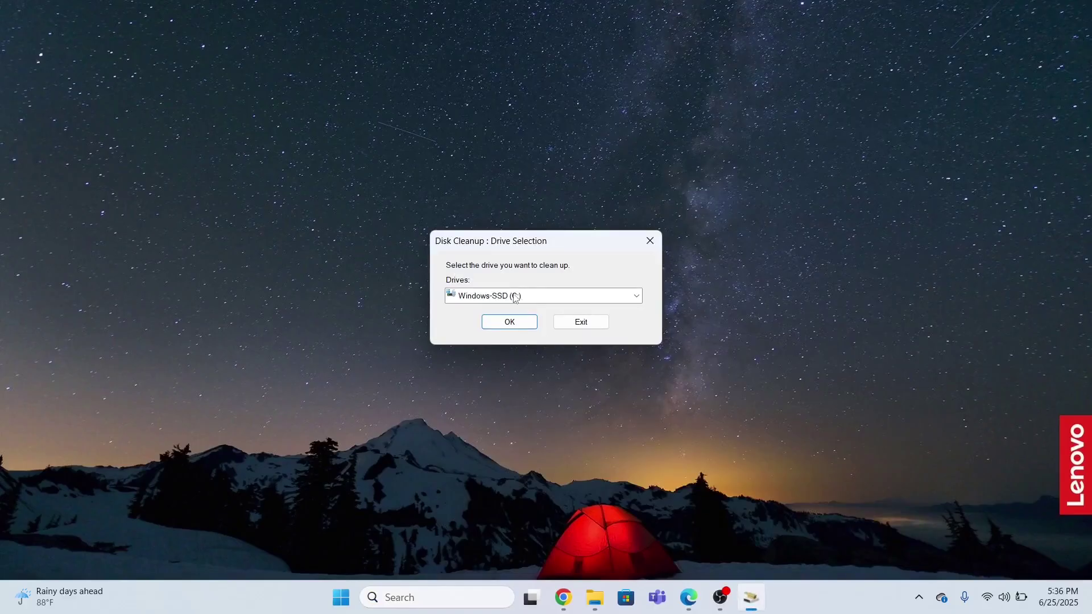
pyautogui.click(504, 328)
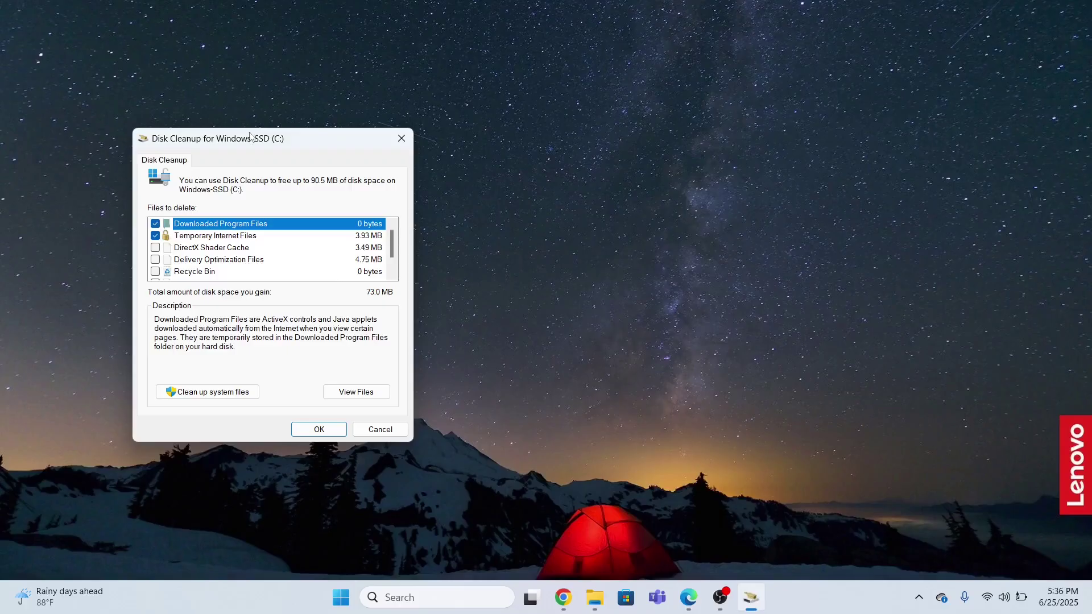
pyautogui.moveTo(251, 137); pyautogui.dragTo(509, 95)
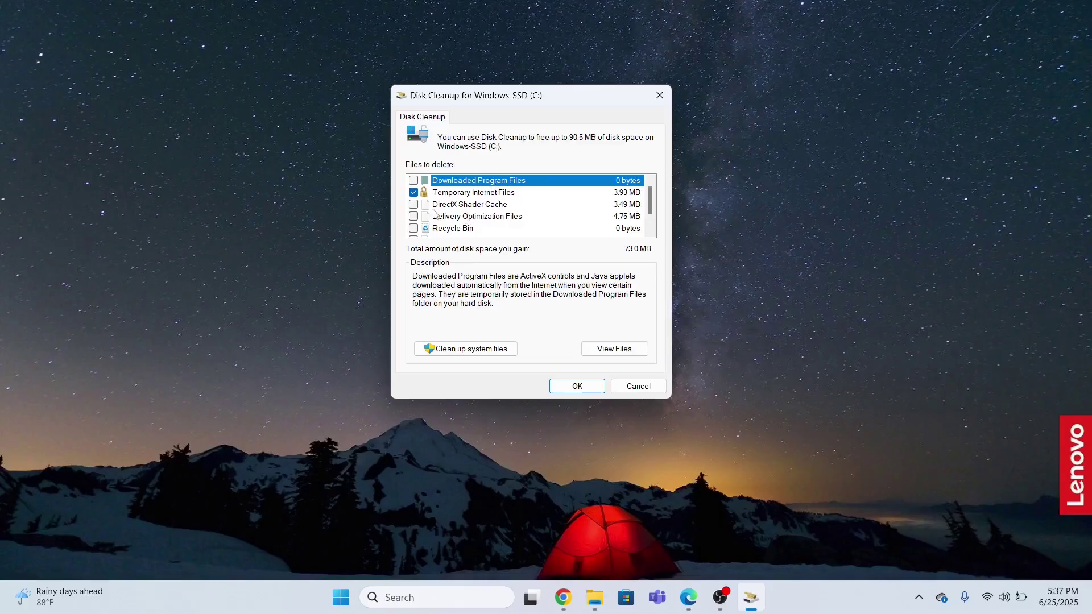
# Delete Delivery Optimization files, Recycle Bin and Temporary files, about 90.5 MB
pyautogui.click(413, 217)
pyautogui.click(414, 229)
pyautogui.moveTo(652, 207); pyautogui.dragTo(652, 217)
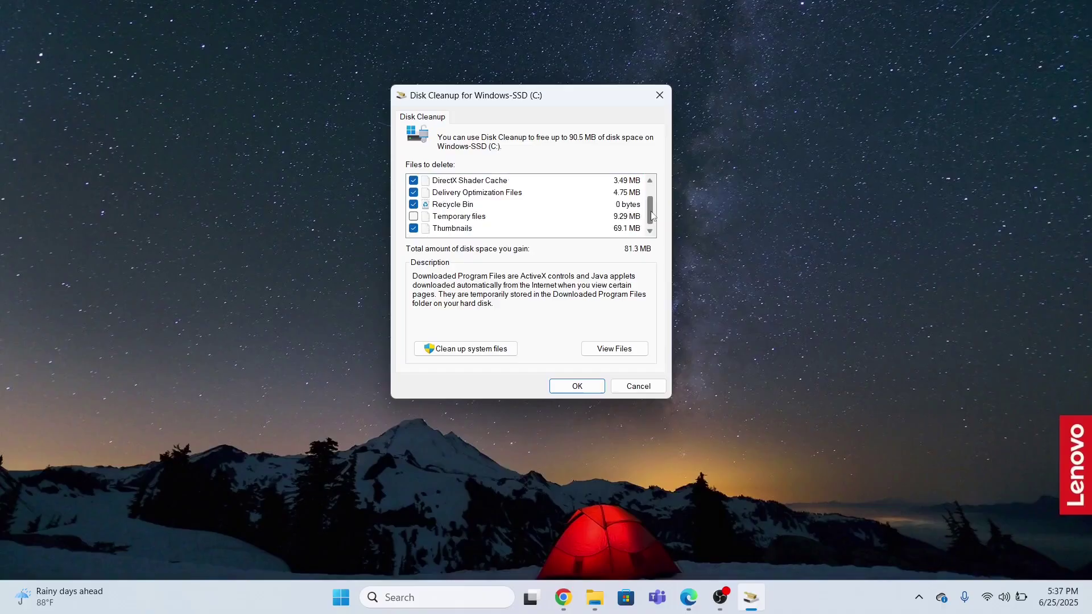
pyautogui.click(413, 217)
pyautogui.click(575, 386)
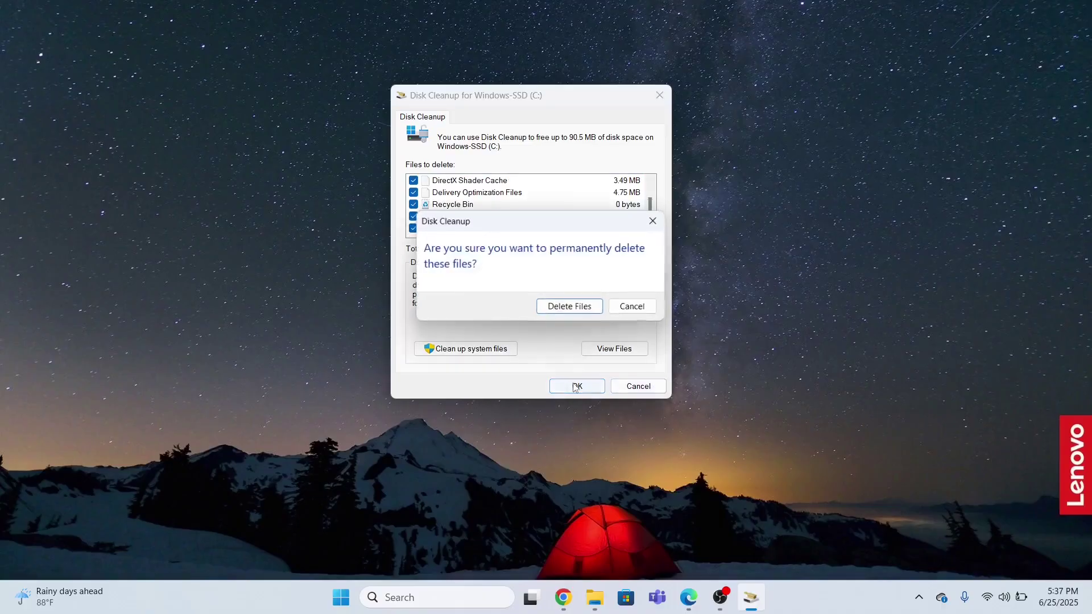
pyautogui.click(568, 307)
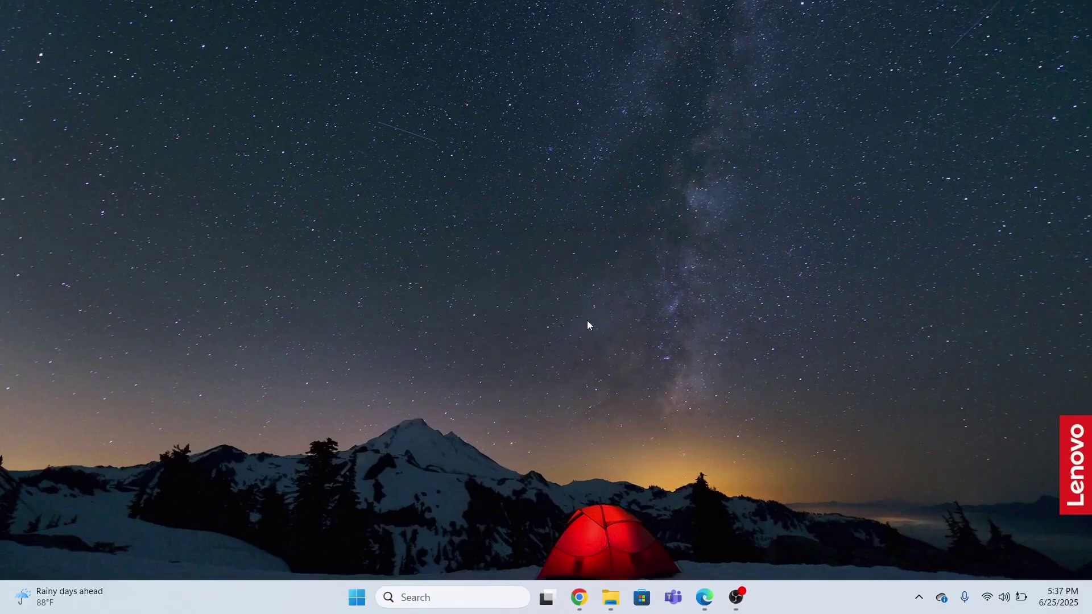
# Open the user's Temp folder by running %temp% from the Run dialog
pyautogui.click(429, 600)
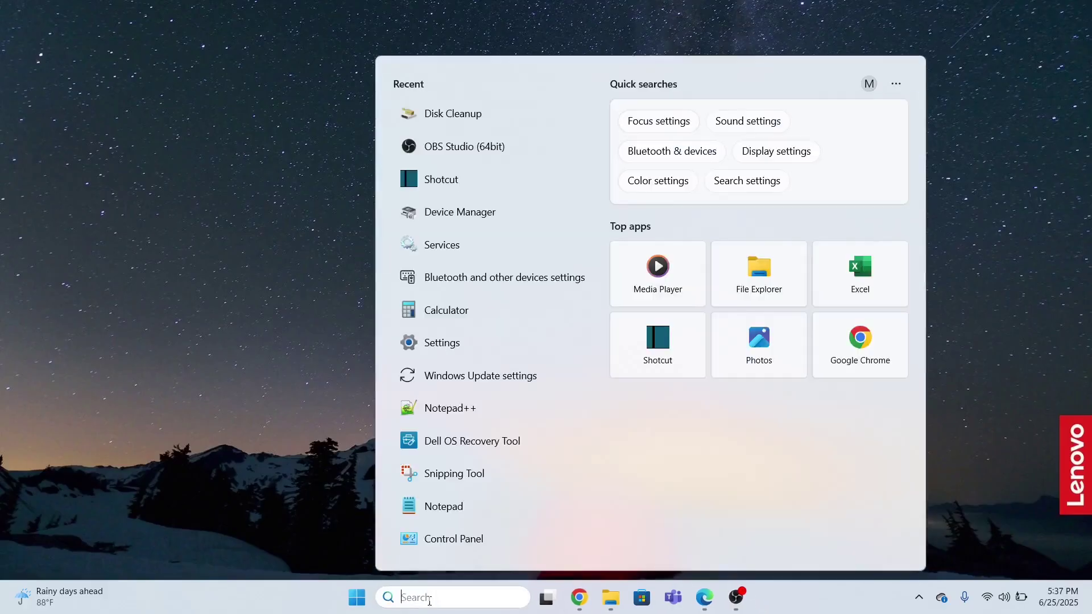
pyautogui.write('run')
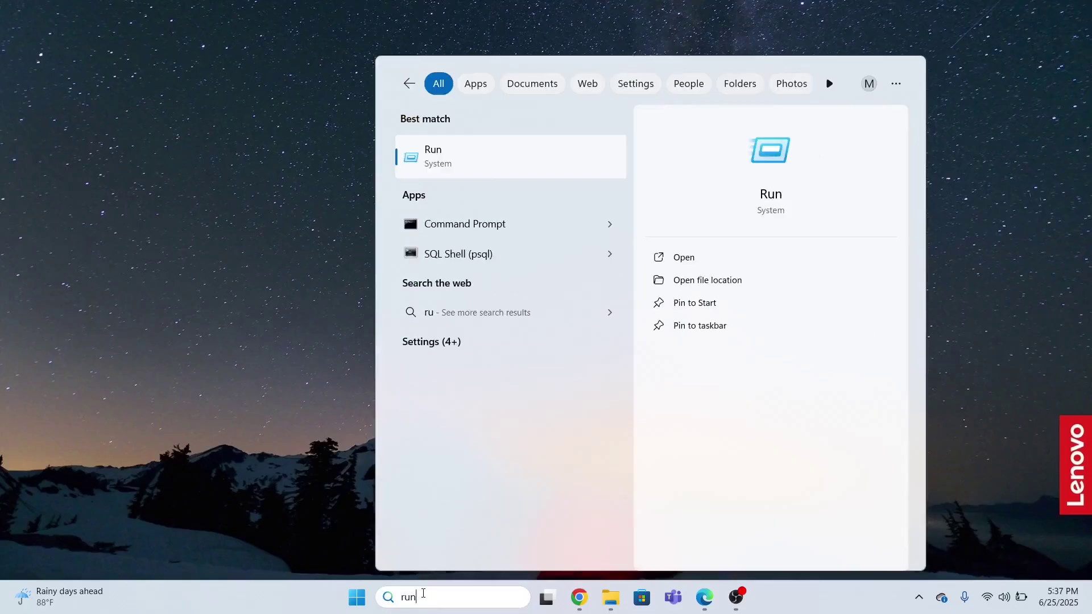
pyautogui.click(460, 162)
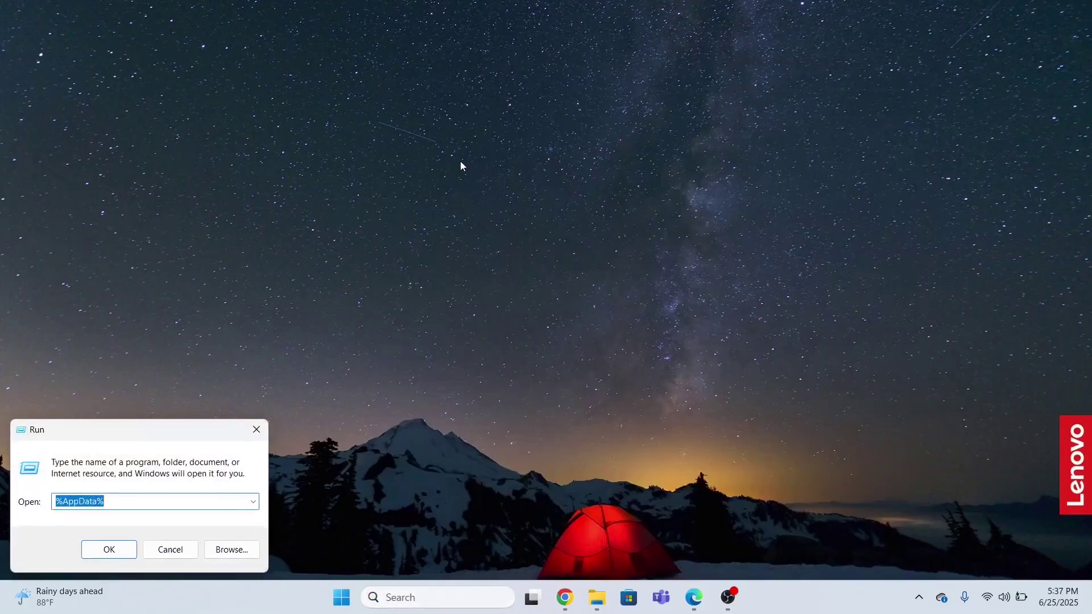
pyautogui.click(124, 504)
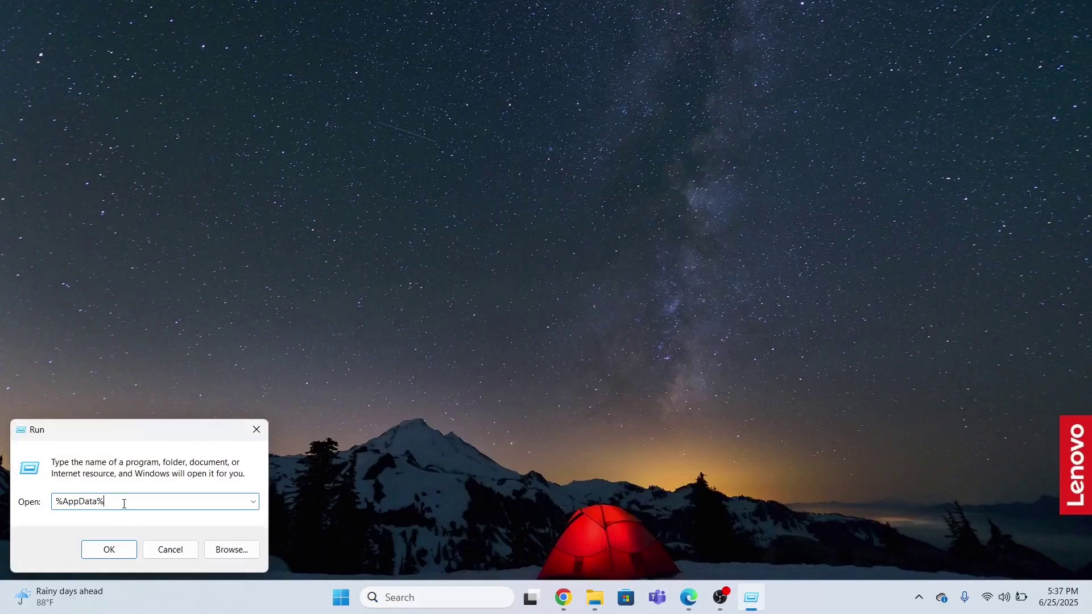
pyautogui.press('BackSpace')
pyautogui.press('BackSpace')
pyautogui.press('BackSpace')
pyautogui.press('BackSpace')
pyautogui.press('BackSpace')
pyautogui.press('BackSpace')
pyautogui.press('BackSpace')
pyautogui.press('BackSpace')
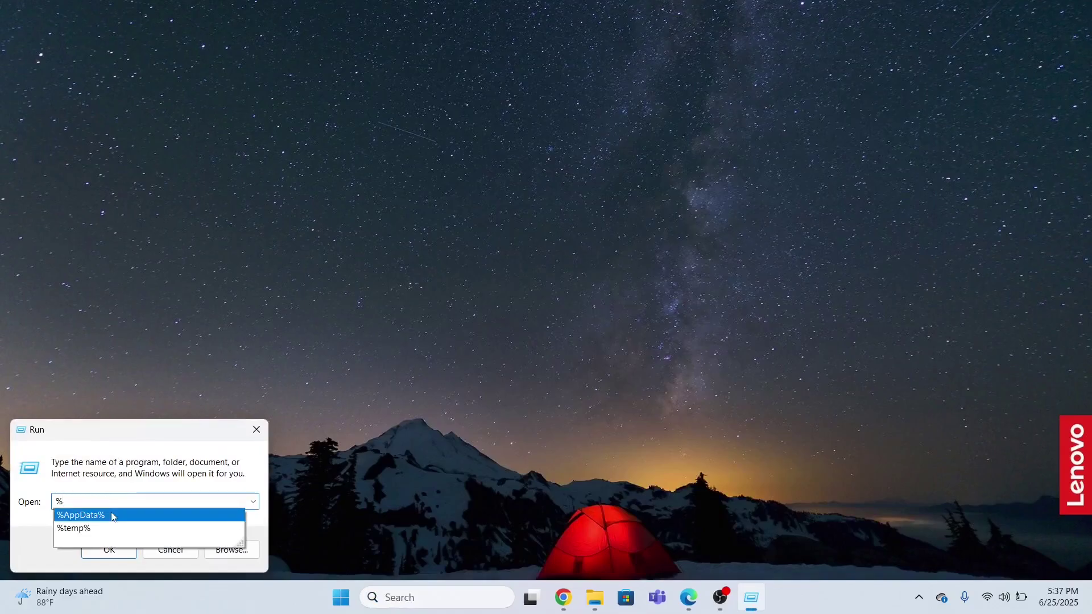
pyautogui.click(86, 529)
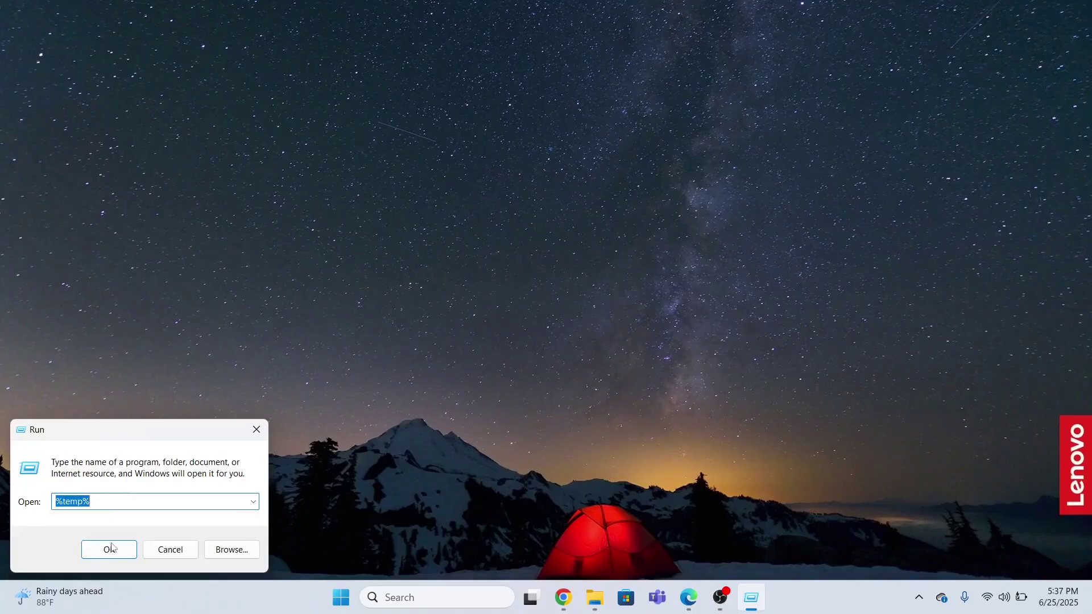
pyautogui.press('End')
pyautogui.click(104, 553)
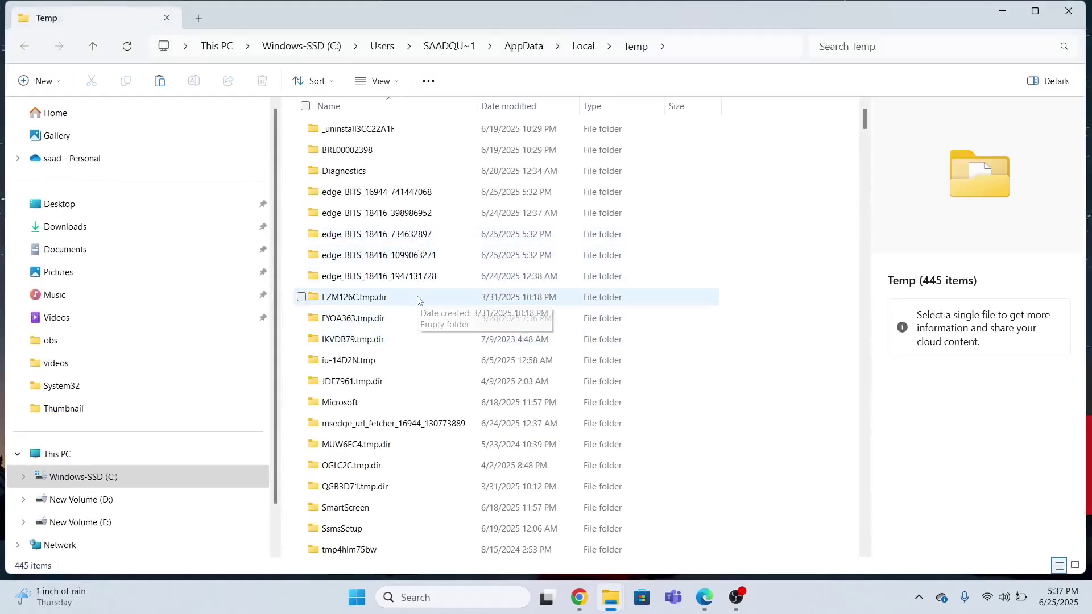
# Permanently delete all 446 items in the Temp folder, granting administrator permission
pyautogui.hotkey('ctrl', 'a')
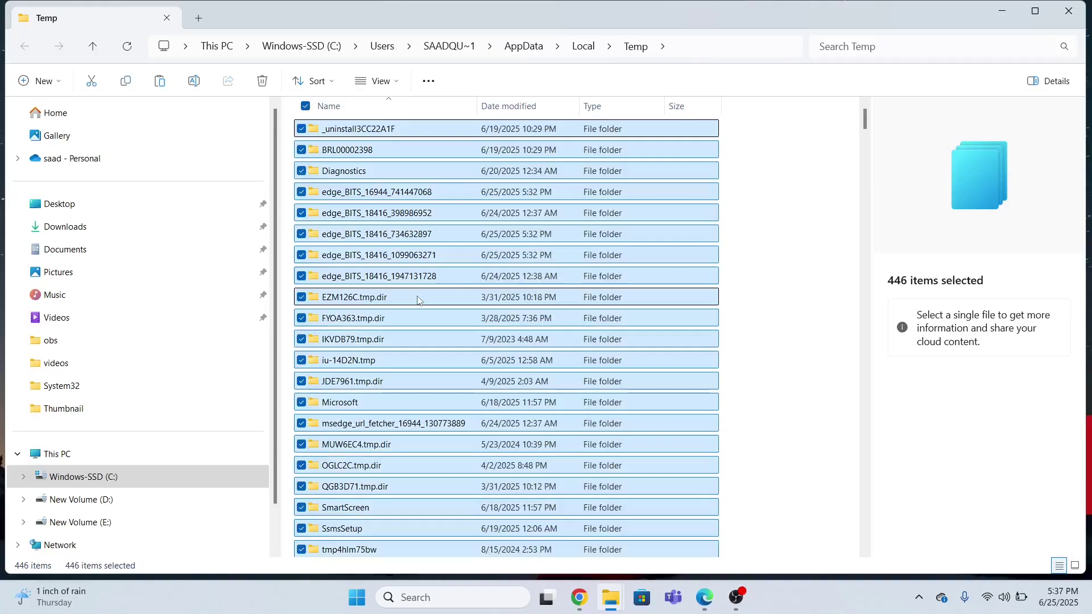
pyautogui.hotkey('shift', 'Delete')
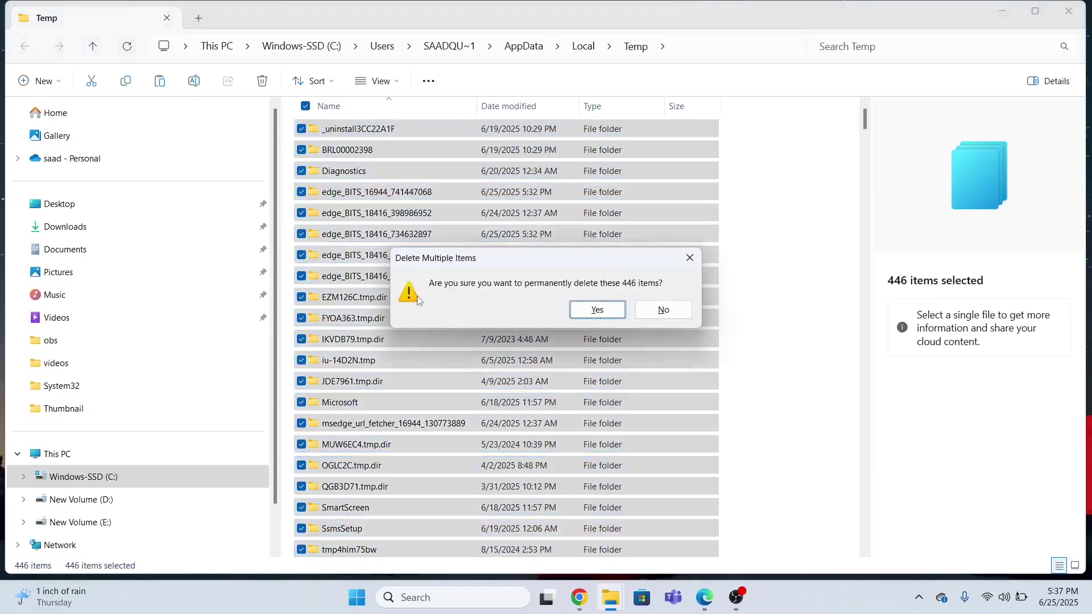
pyautogui.click(597, 309)
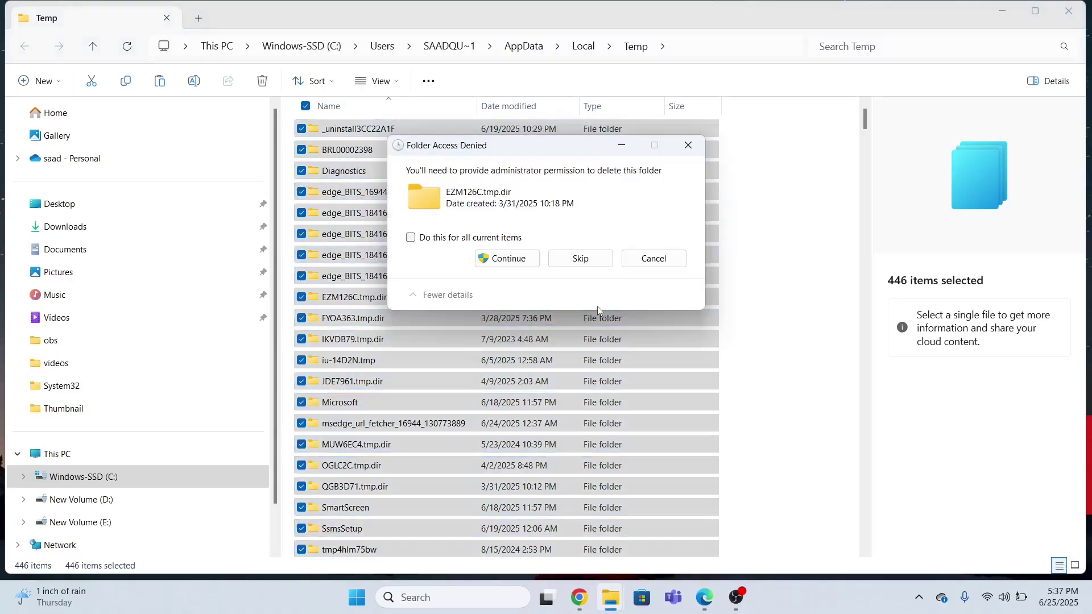
pyautogui.click(512, 260)
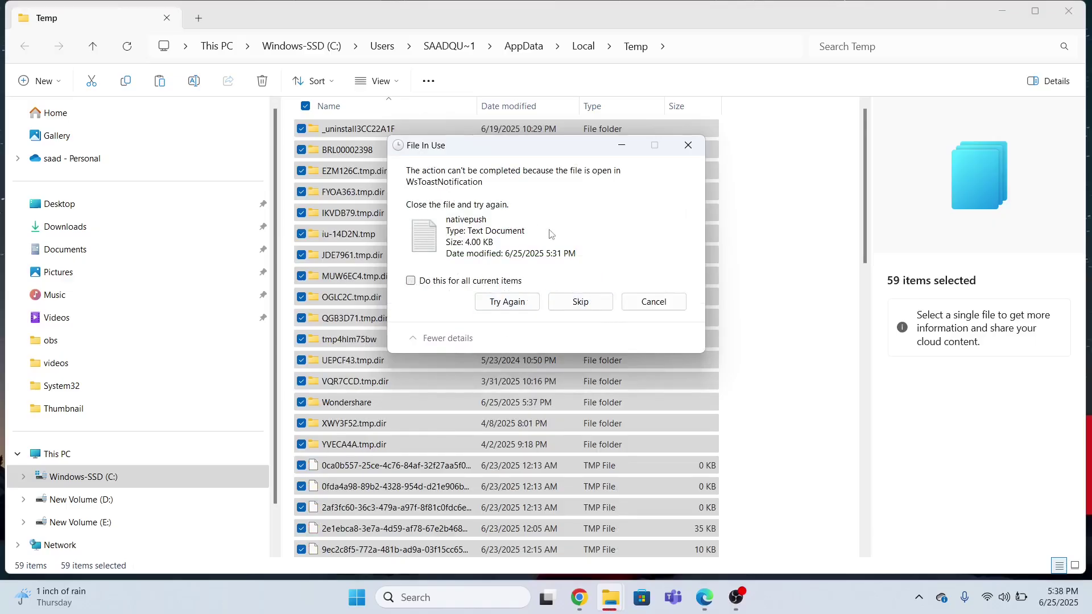
# Skip all in-use files, leaving 59 items, and close the Temp folder
pyautogui.click(426, 284)
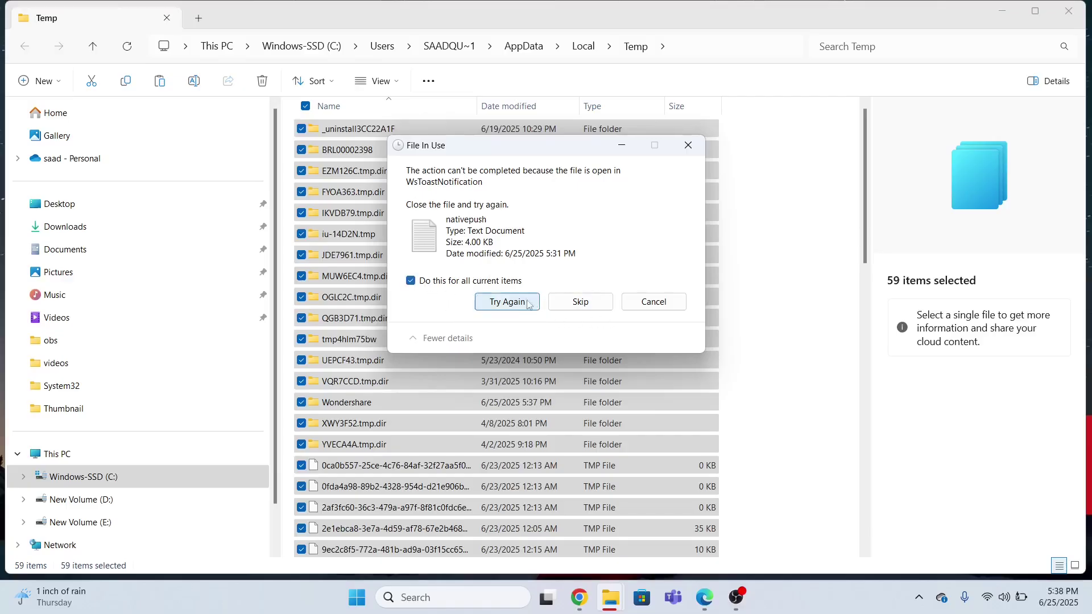
pyautogui.click(504, 305)
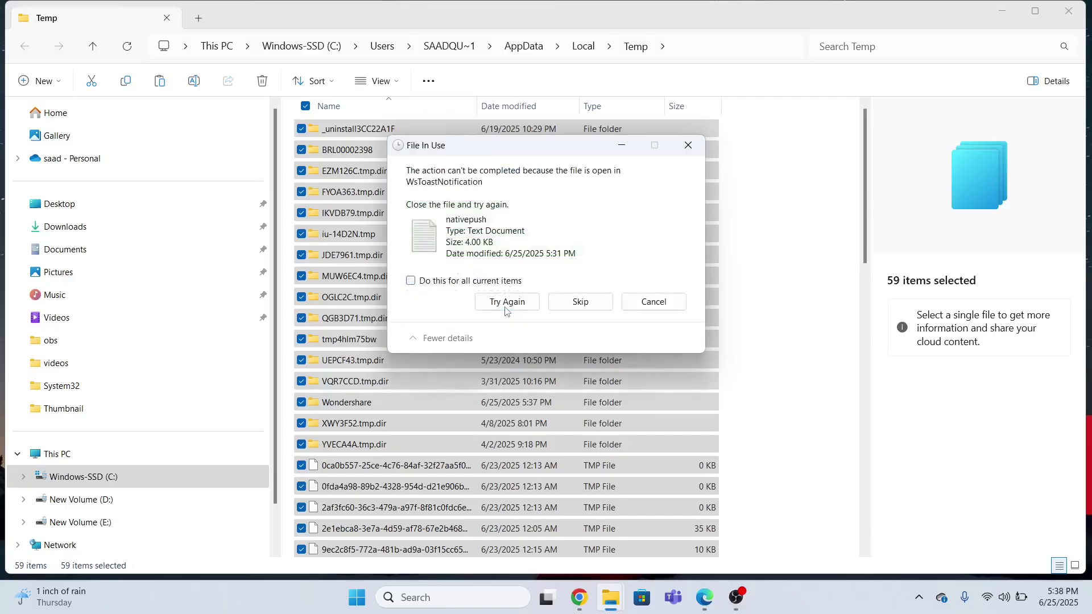
pyautogui.click(582, 303)
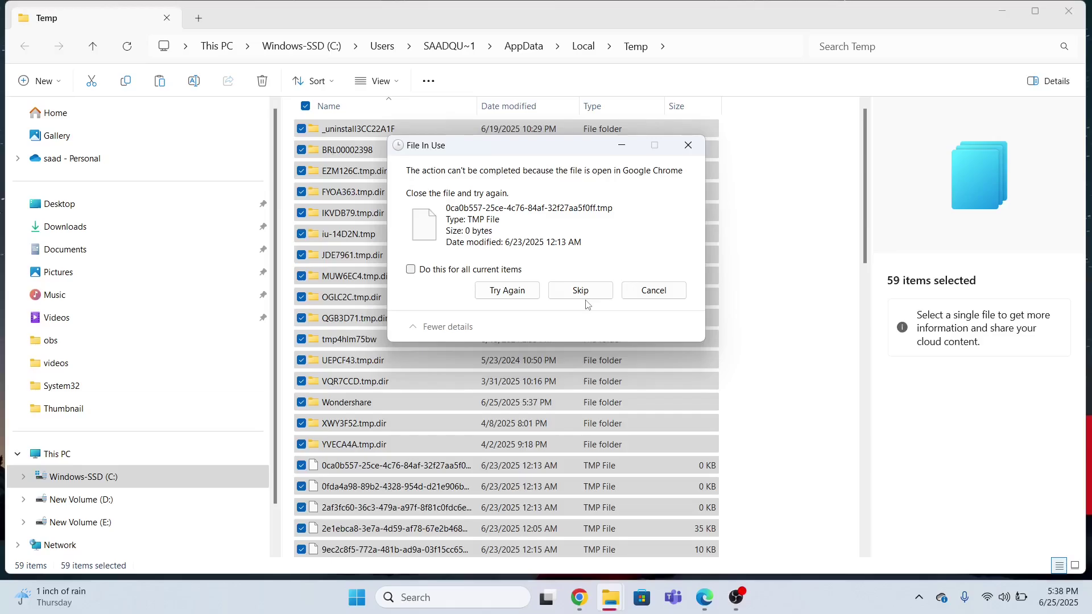
pyautogui.click(417, 269)
pyautogui.click(579, 296)
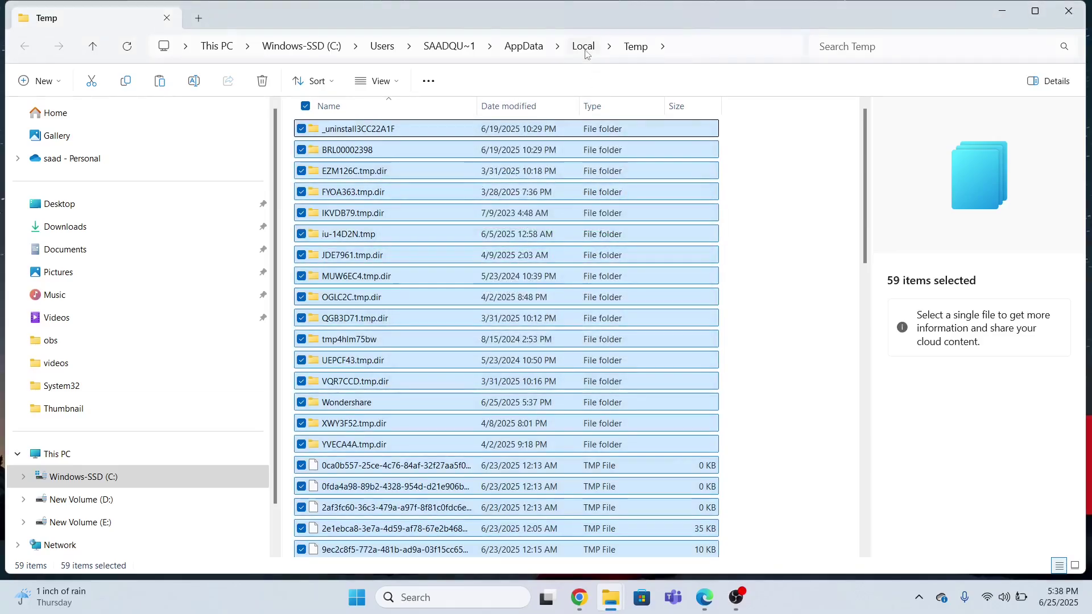
pyautogui.click(769, 218)
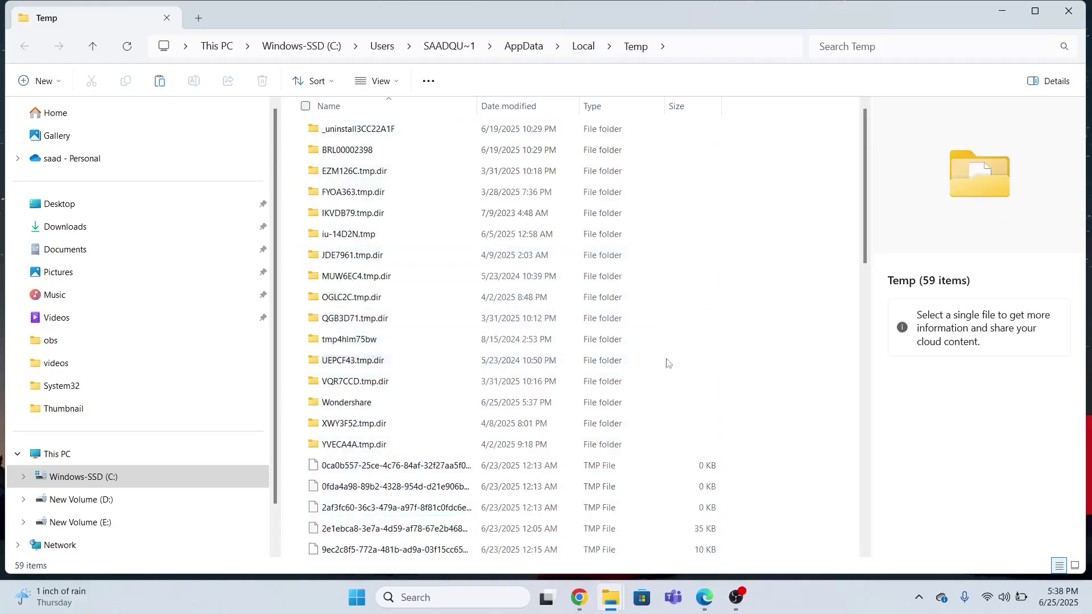
pyautogui.moveTo(864, 247); pyautogui.dragTo(862, 287)
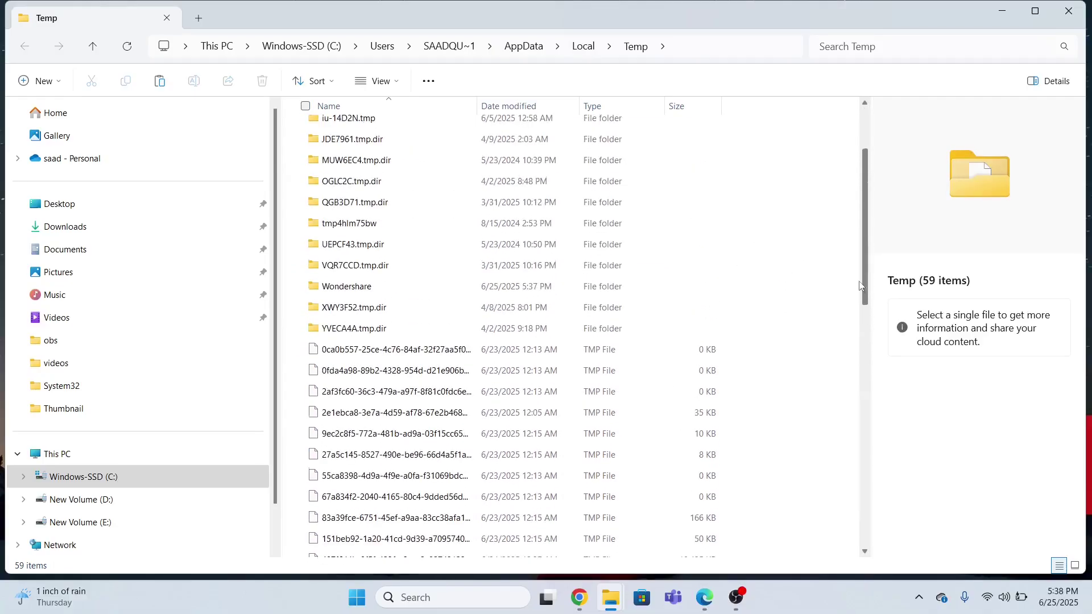
pyautogui.click(1069, 12)
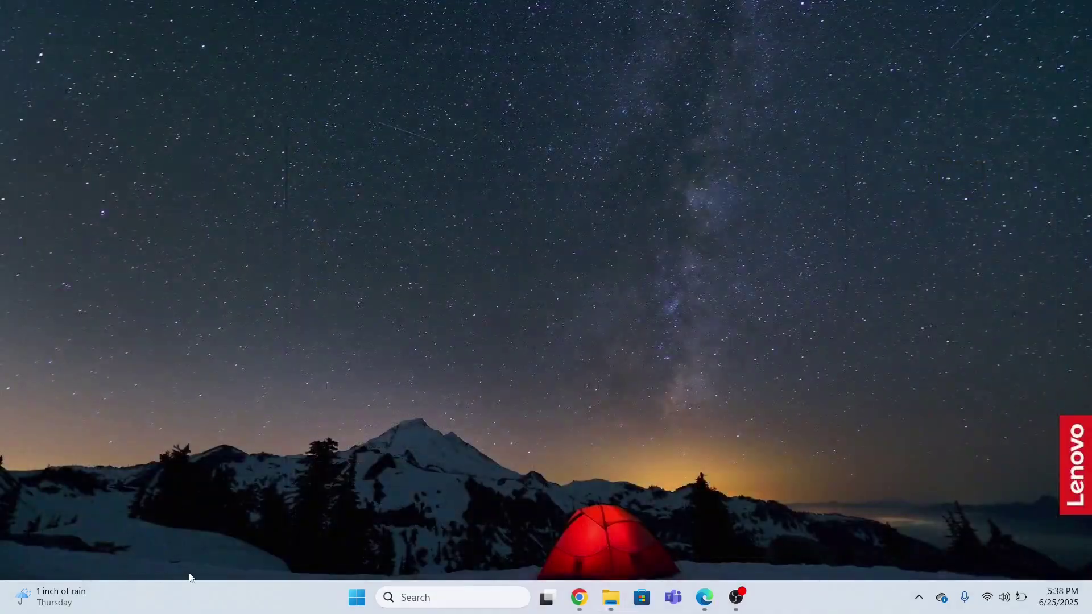
# Run 'prefetch' from the Run dialog in place of %temp%
pyautogui.click(433, 597)
pyautogui.write('r')
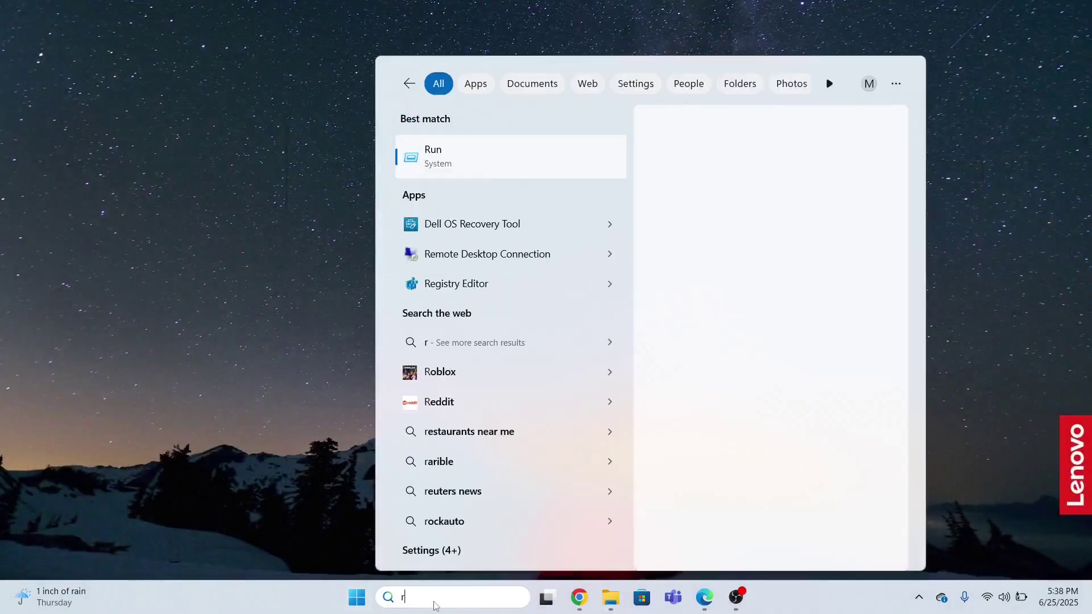
pyautogui.click(437, 158)
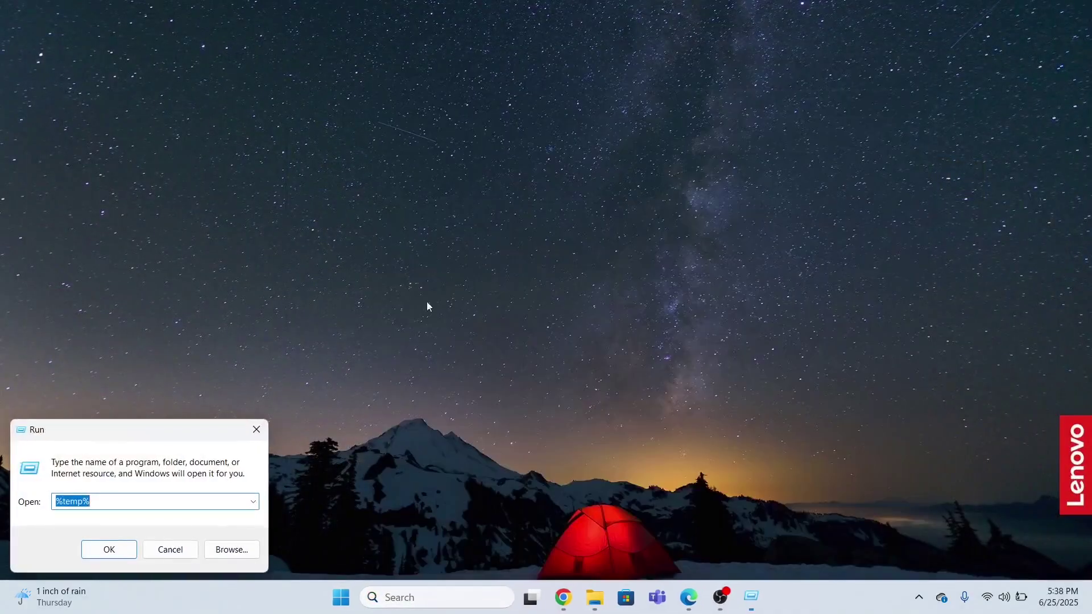
pyautogui.click(103, 502)
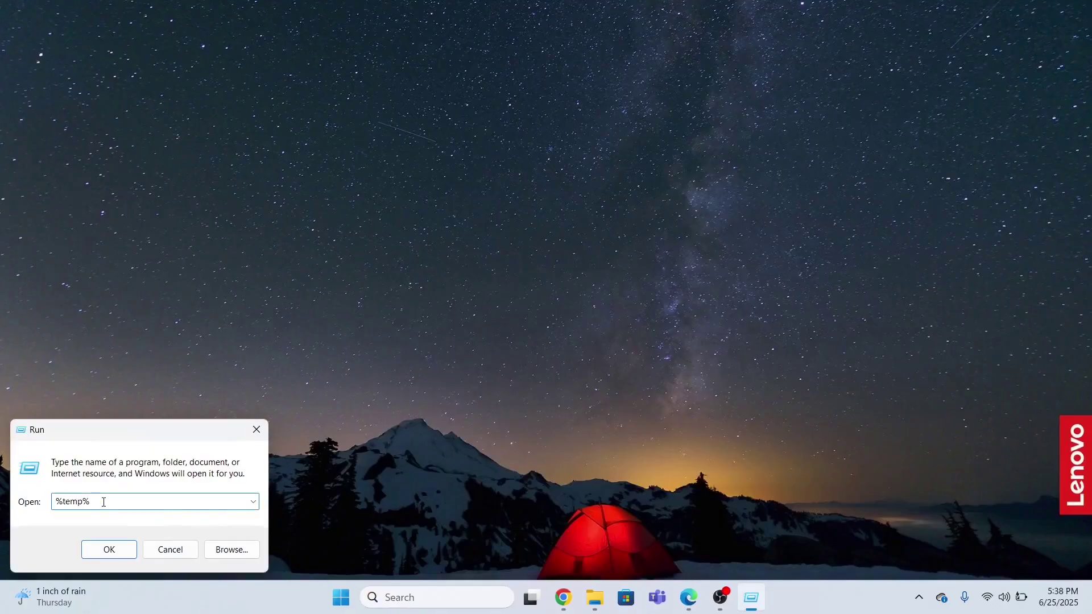
pyautogui.press('BackSpace')
pyautogui.press('BackSpace')
pyautogui.press('BackSpace')
pyautogui.press('BackSpace')
pyautogui.write('prefetch')
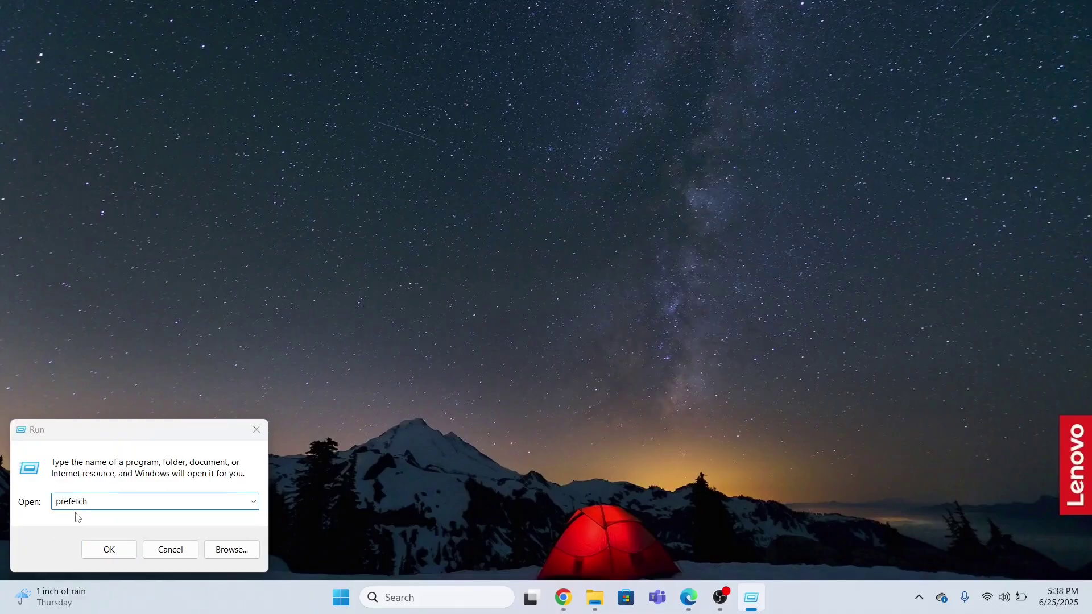
pyautogui.click(76, 517)
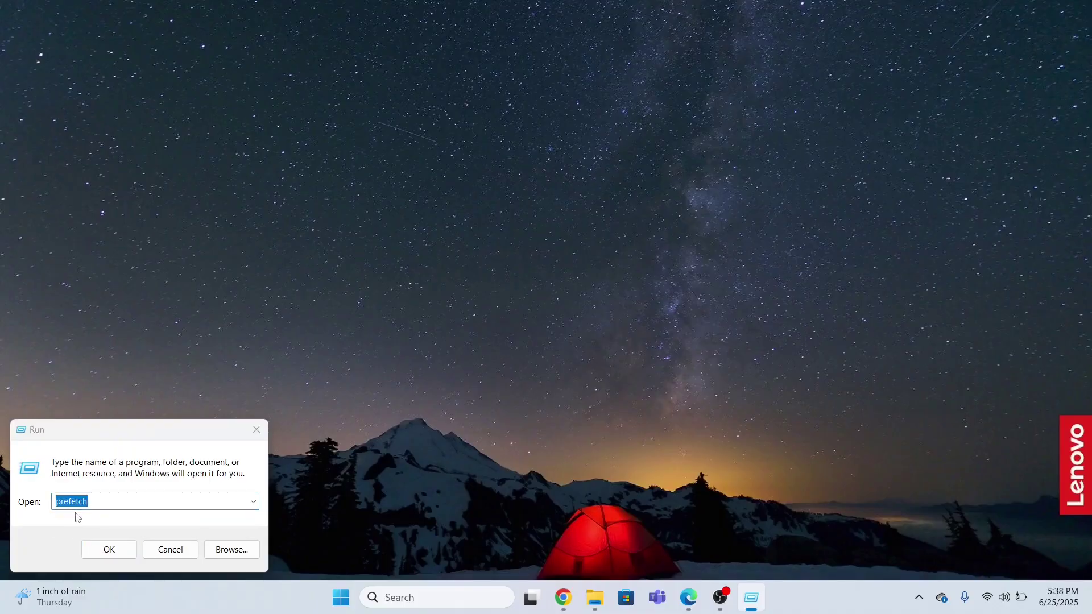
pyautogui.click(103, 500)
pyautogui.click(118, 547)
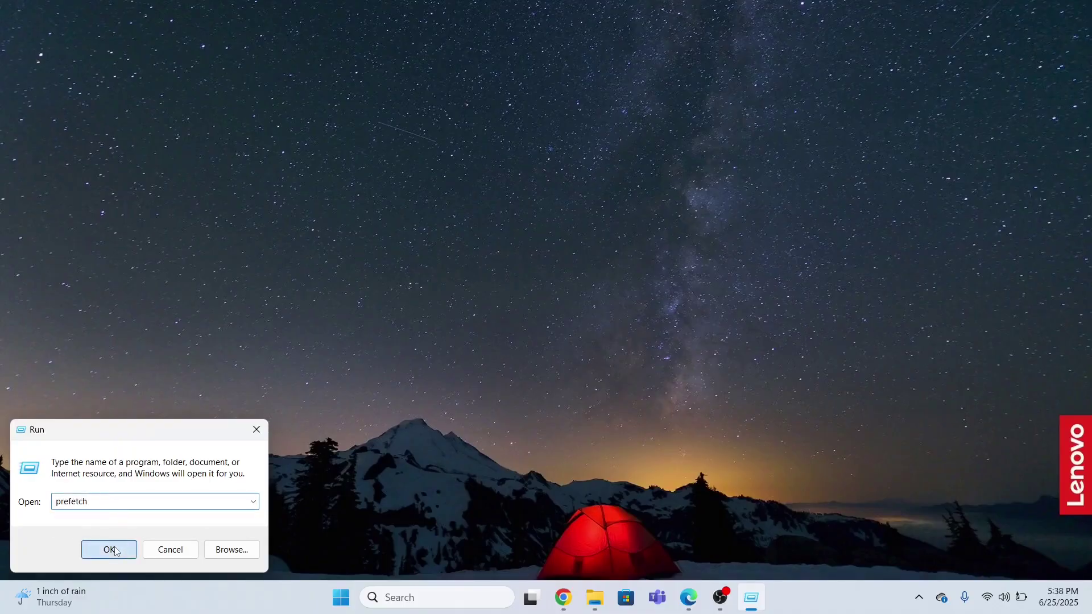
# Grant folder access, permanently delete all 499 Prefetch items, and close the folder
pyautogui.click(561, 316)
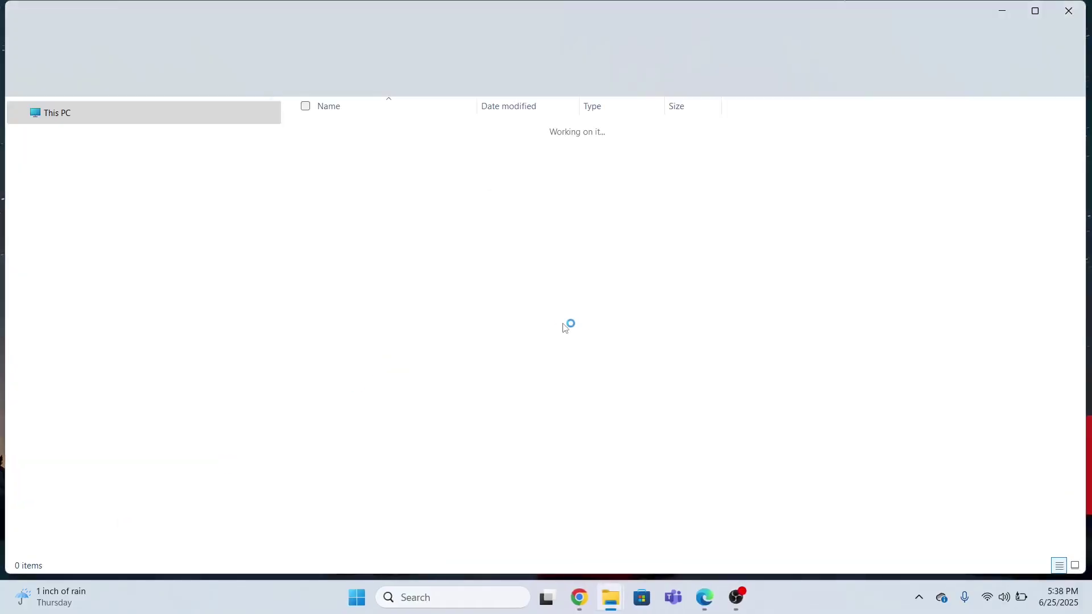
pyautogui.hotkey('ctrl', 'a')
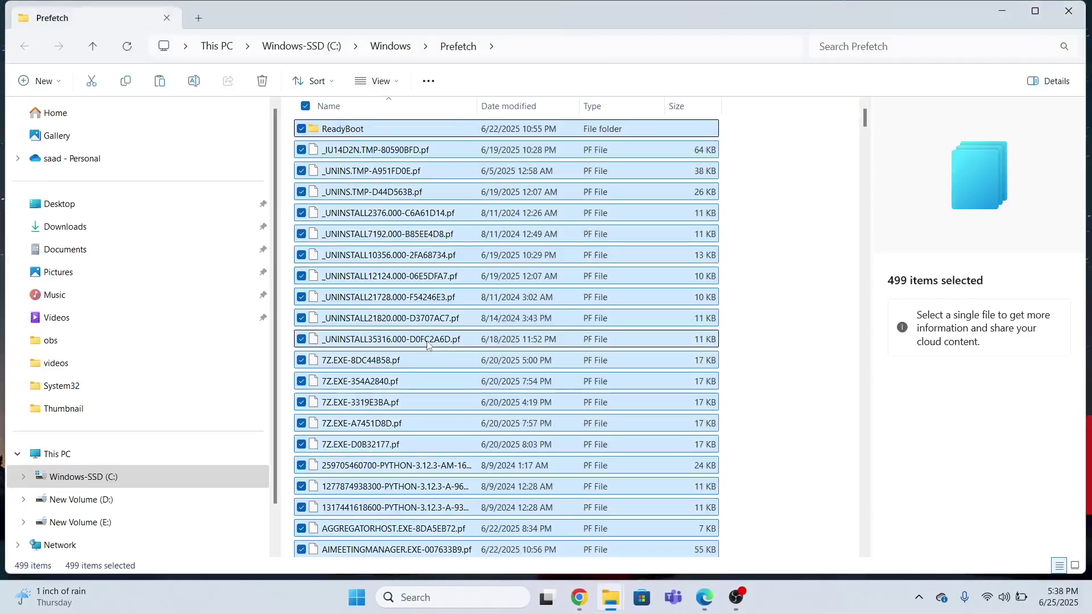
pyautogui.hotkey('shift', 'Delete')
pyautogui.press('Return')
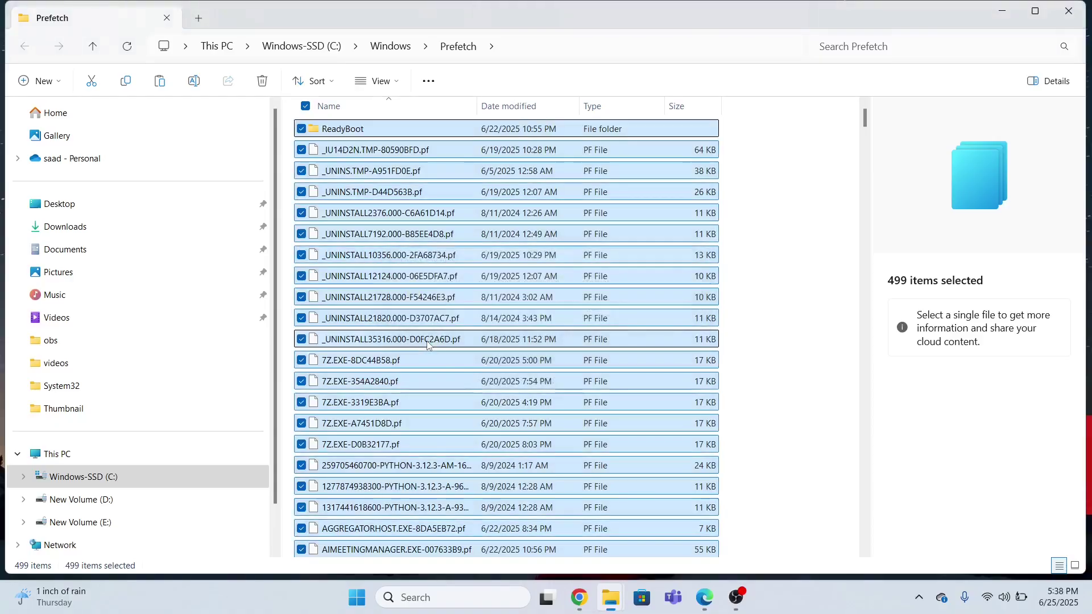
pyautogui.click(1068, 11)
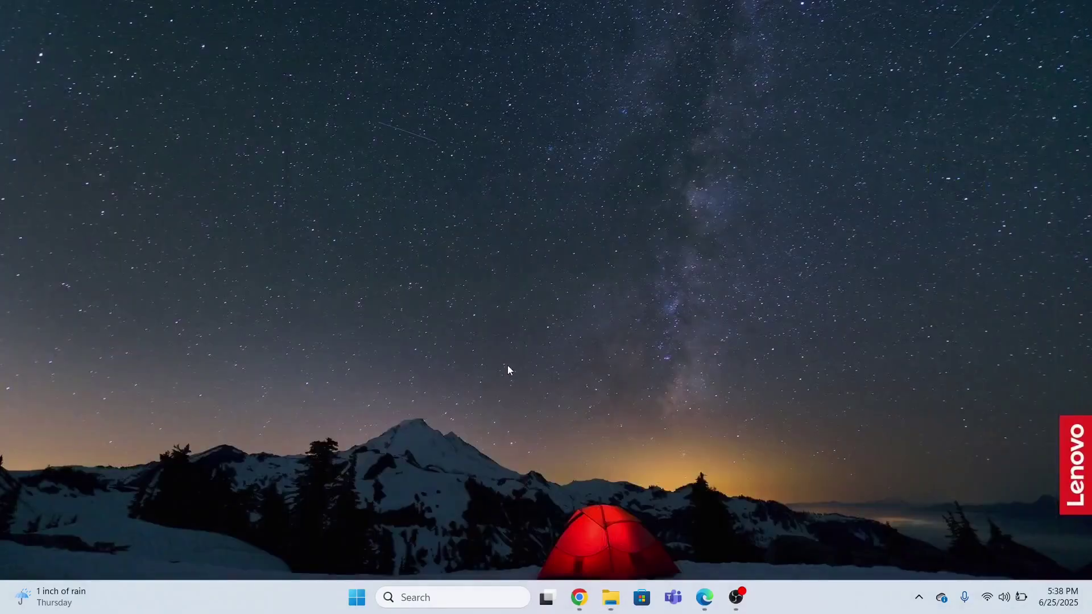
# Run wsreset.exe from Run to reset the Store cache, then close the reopened Store
pyautogui.click(431, 599)
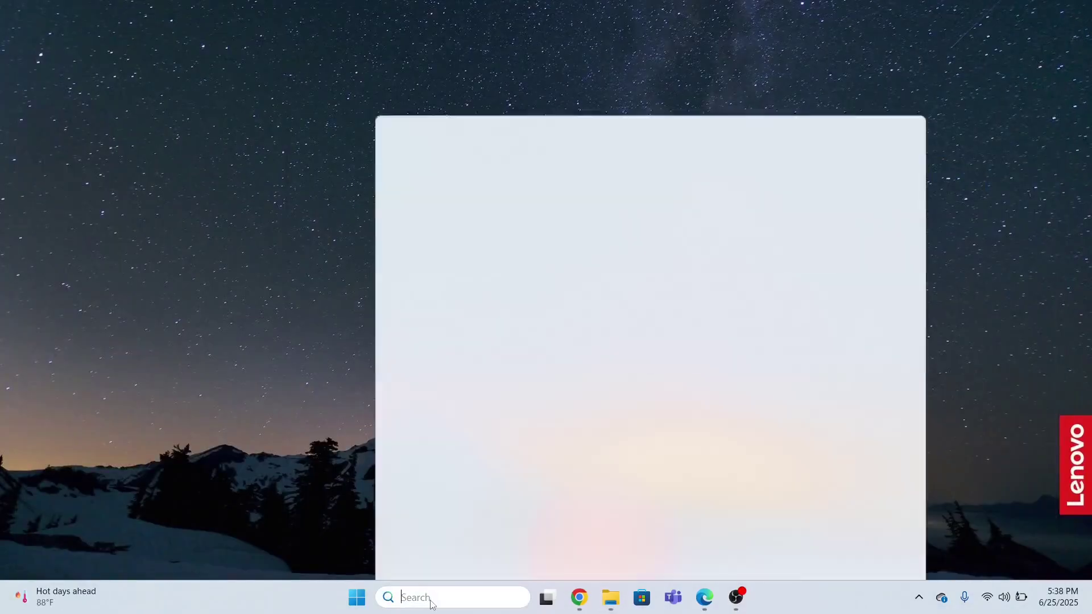
pyautogui.click(427, 120)
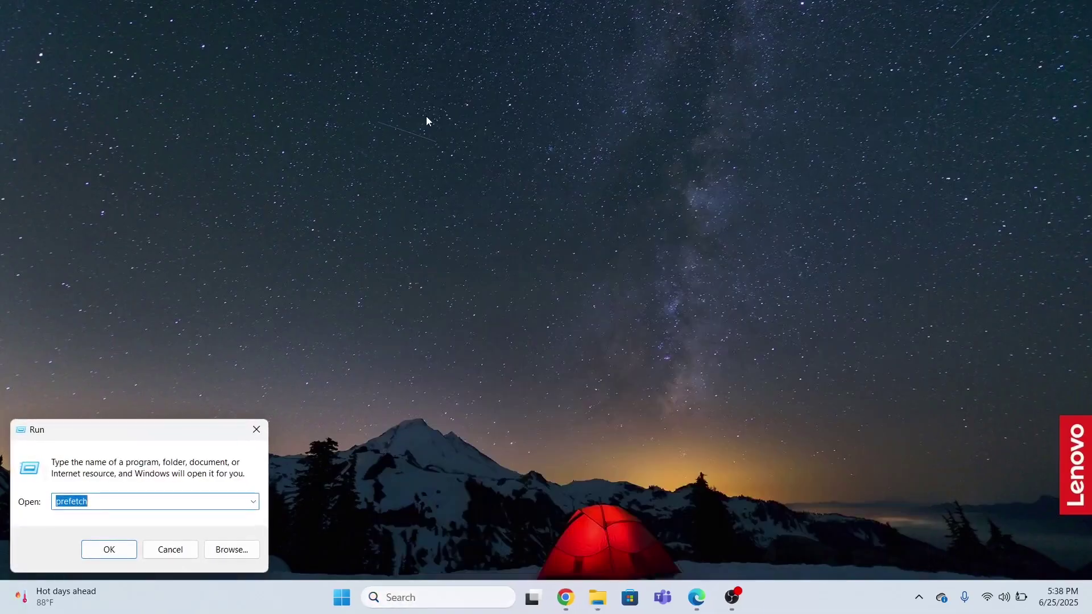
pyautogui.press('BackSpace')
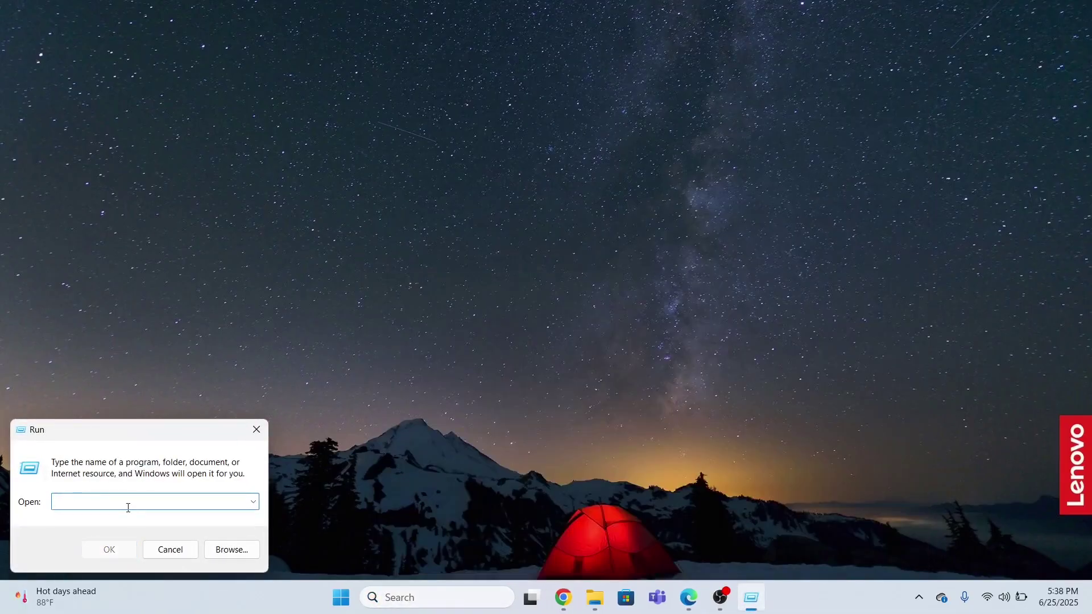
pyautogui.write('wsreset.exe')
pyautogui.press('Return')
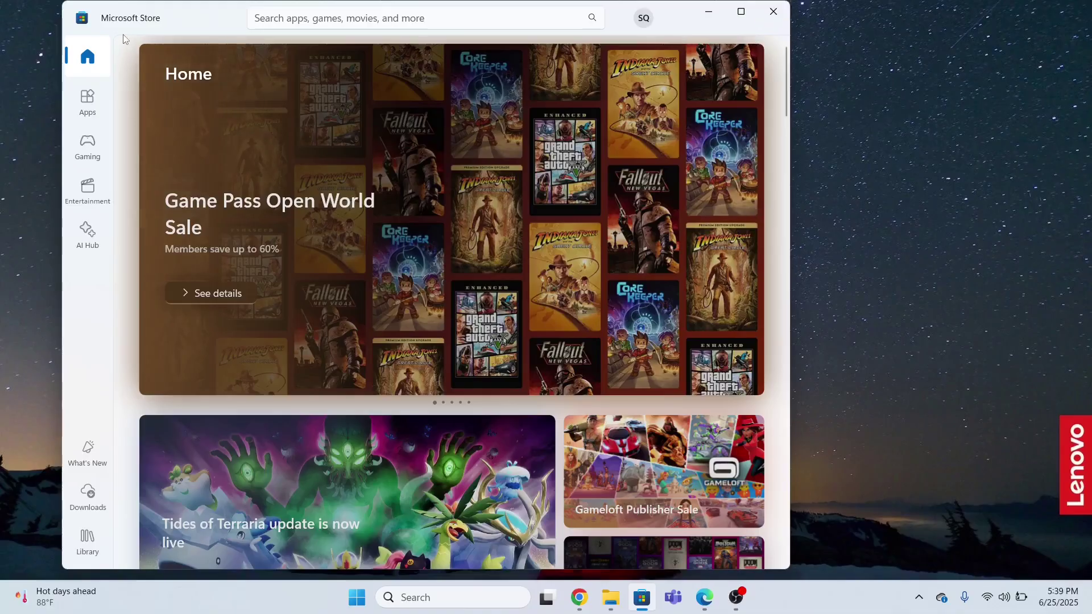
pyautogui.click(774, 17)
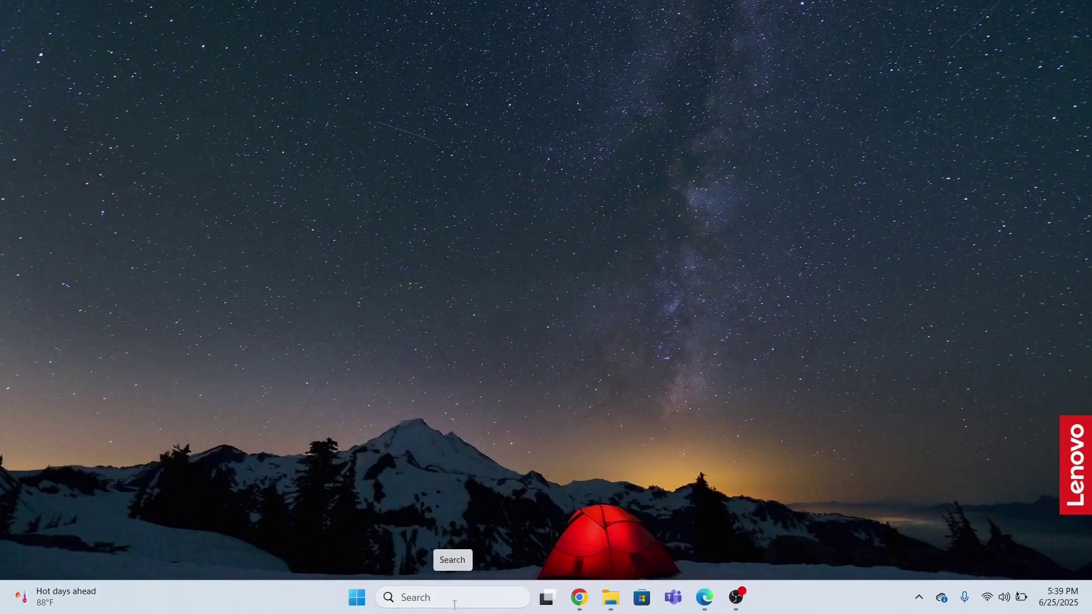
# Search for 'storage settings' and open the Storage settings page
pyautogui.click(454, 597)
pyautogui.write('sto')
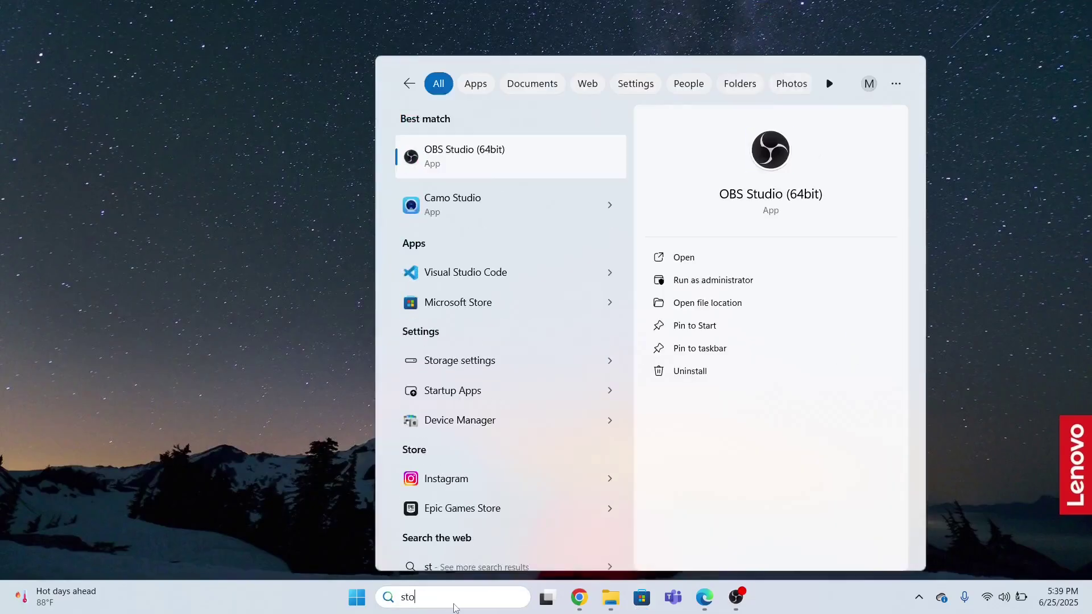
pyautogui.write('ra')
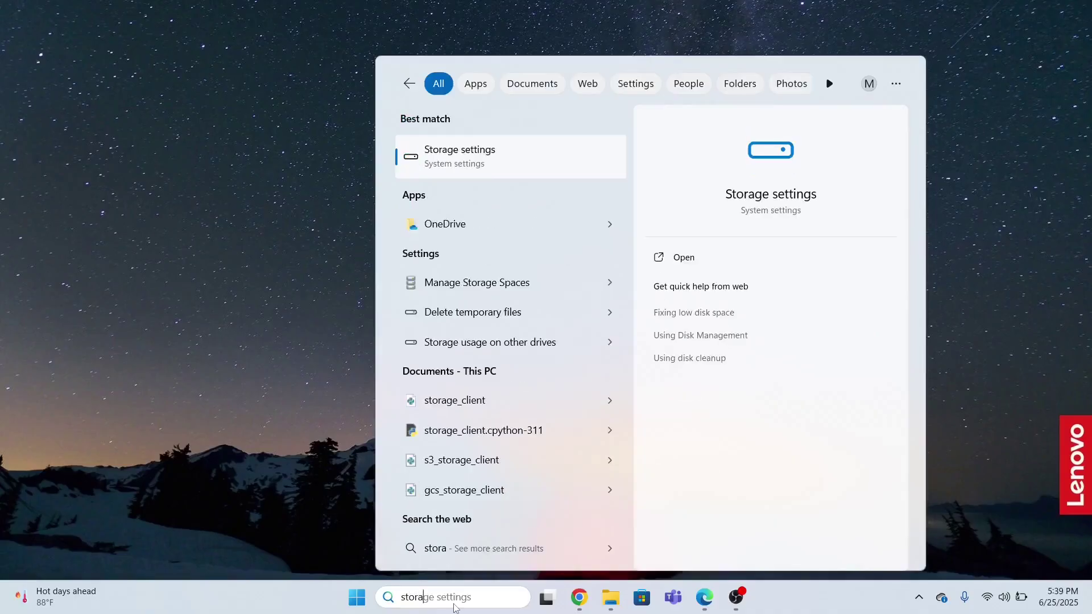
pyautogui.click(430, 162)
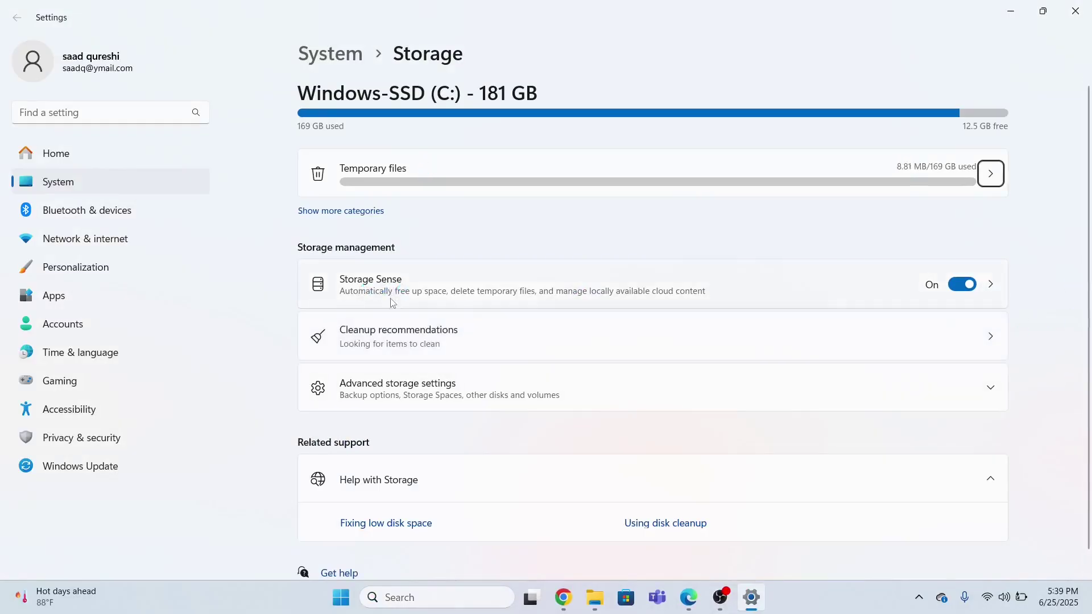
# Open Storage Sense and leave its run schedule at low disk space
pyautogui.click(998, 286)
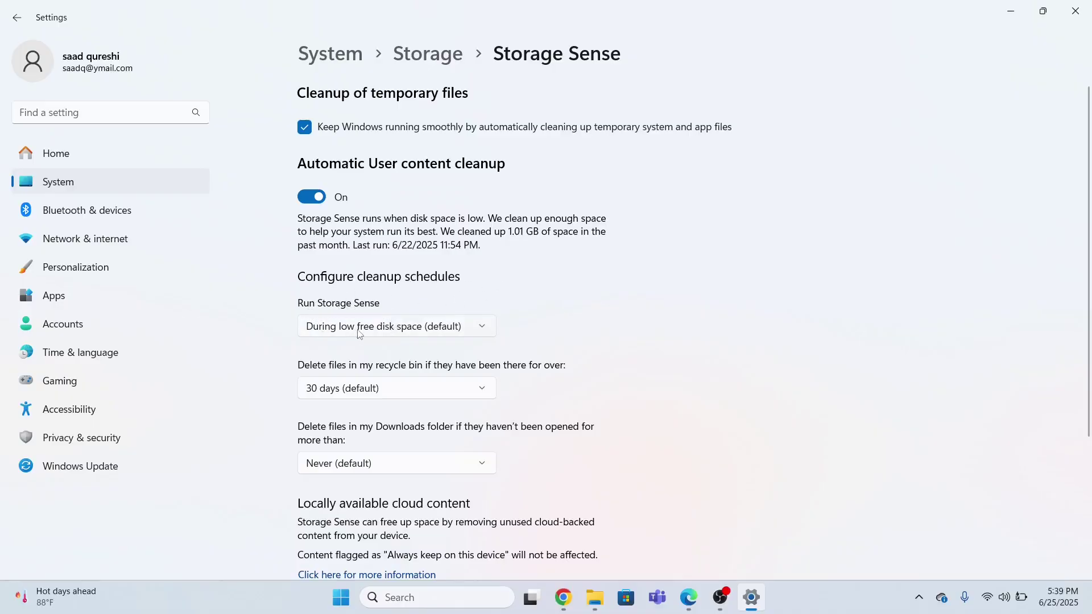
pyautogui.click(396, 333)
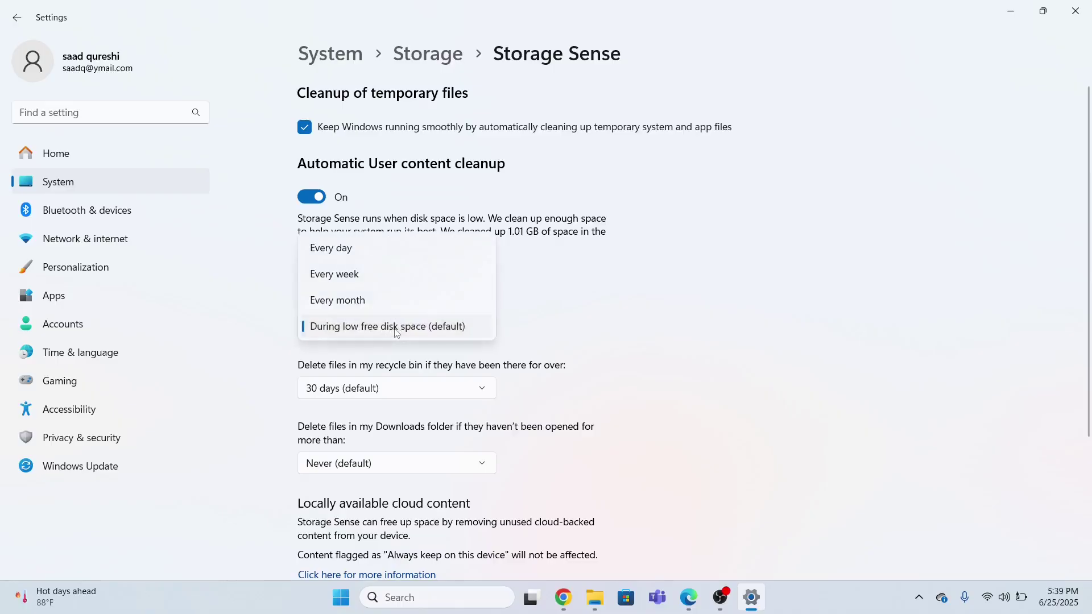
pyautogui.click(395, 333)
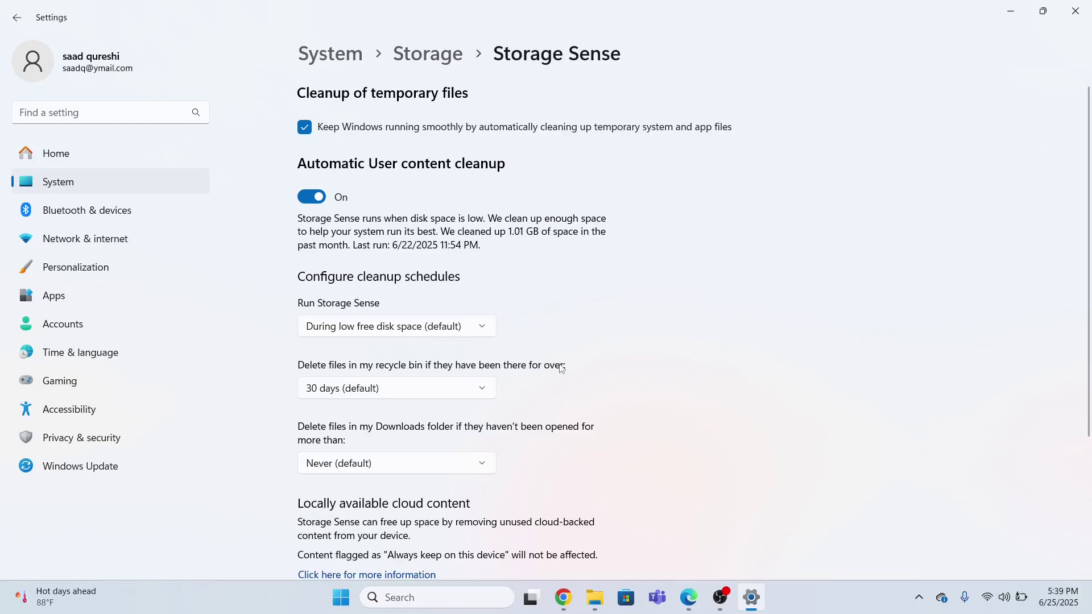
# Keep Recycle Bin cleanup at 30 days and Downloads at Never, then close Settings
pyautogui.click(348, 393)
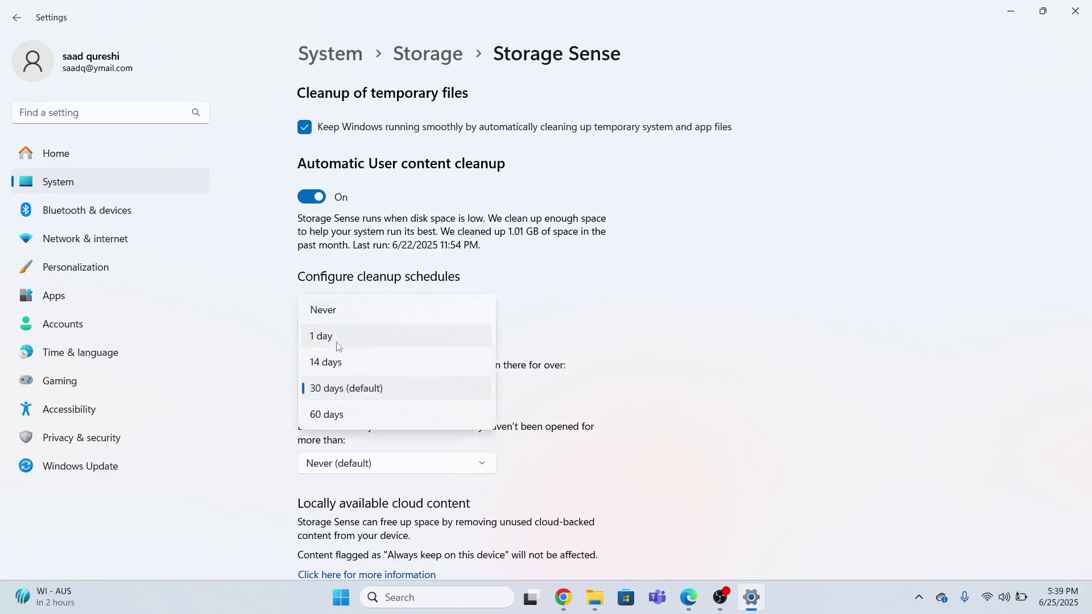
pyautogui.click(651, 337)
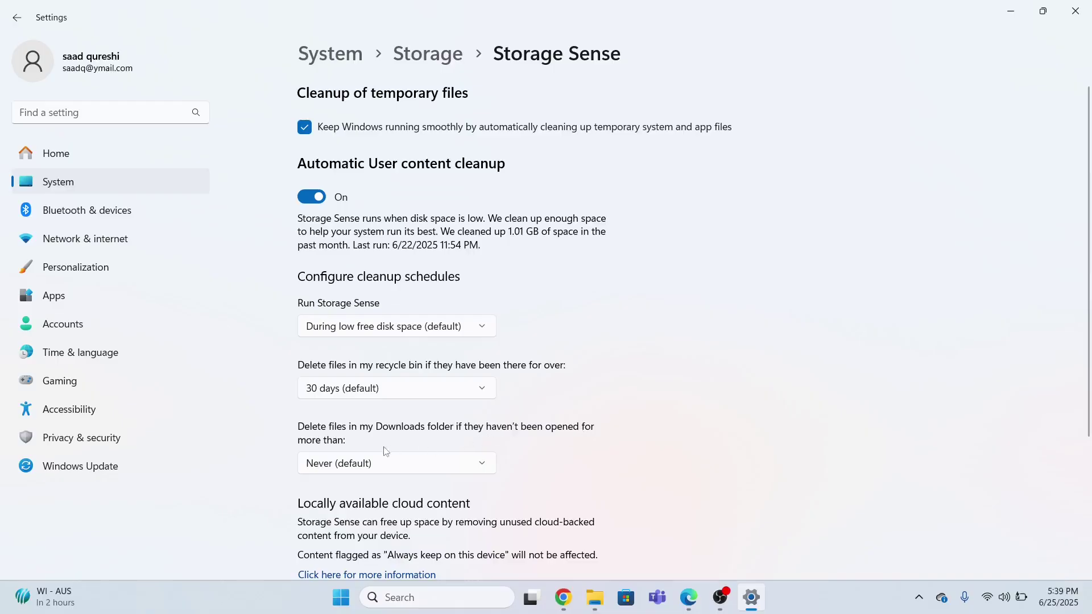
pyautogui.click(417, 475)
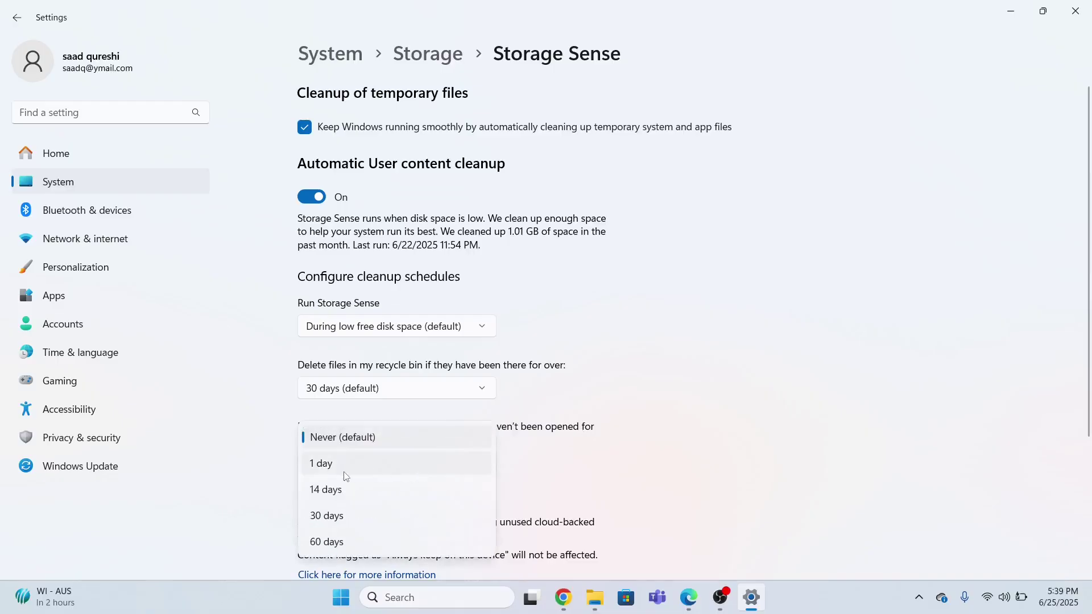
pyautogui.click(531, 412)
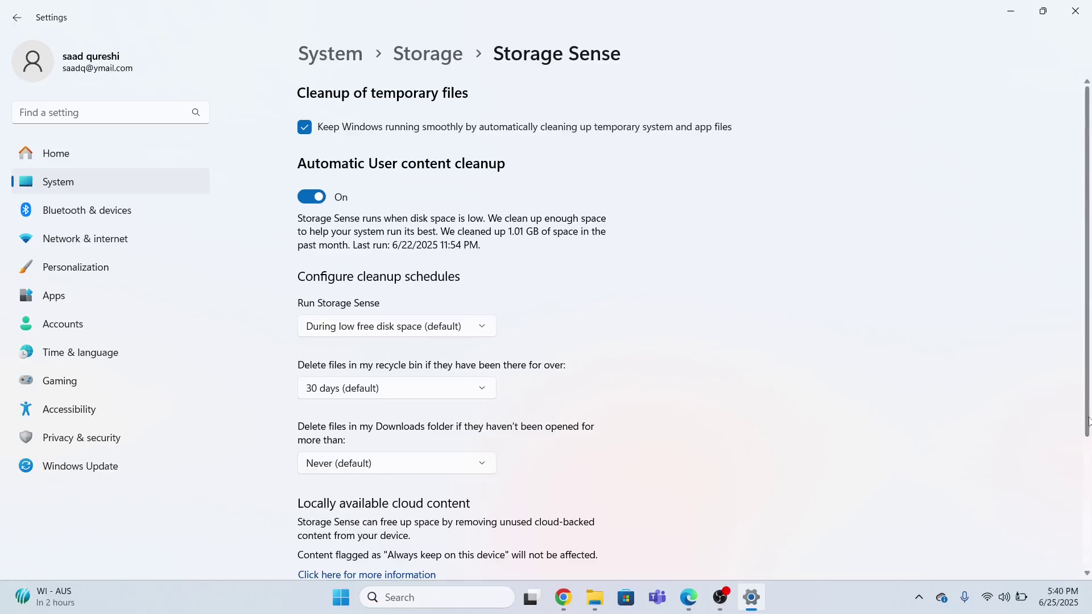
pyautogui.moveTo(1088, 433); pyautogui.dragTo(1088, 566)
pyautogui.scroll(5, 1087, 566)
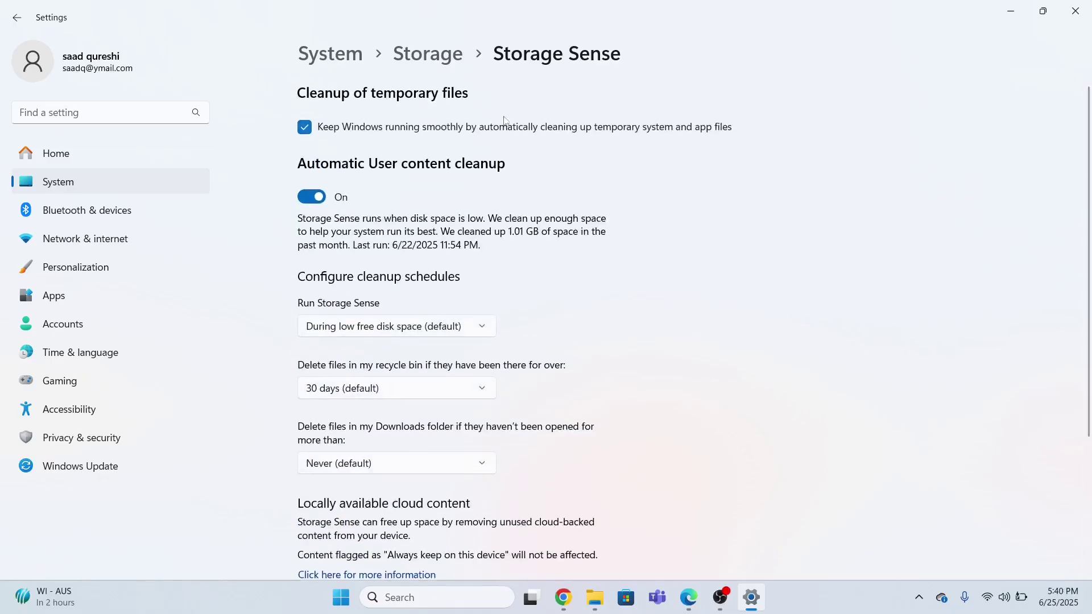
pyautogui.click(1076, 11)
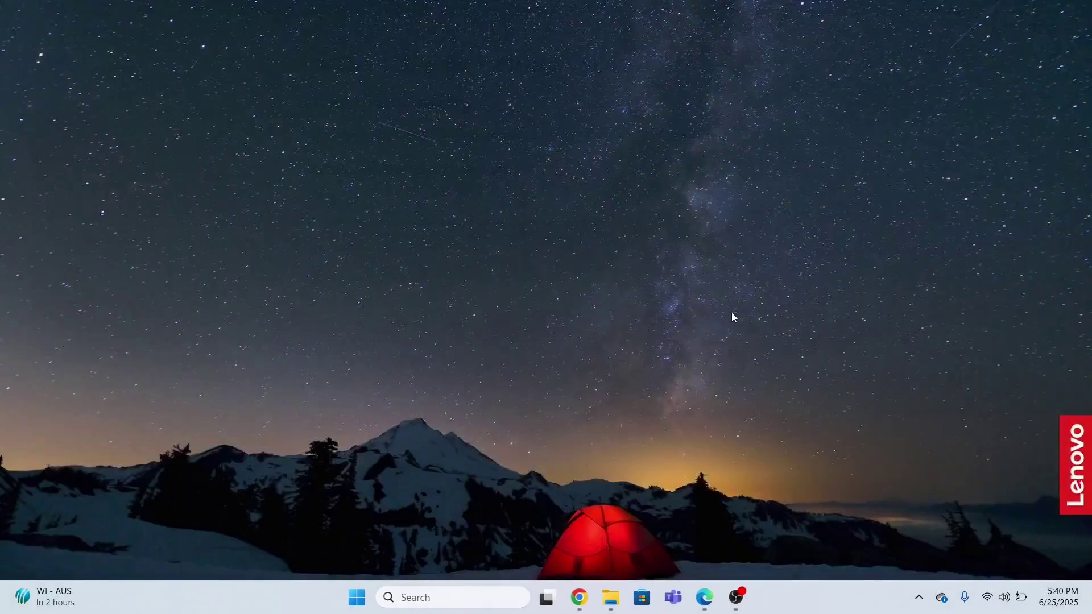